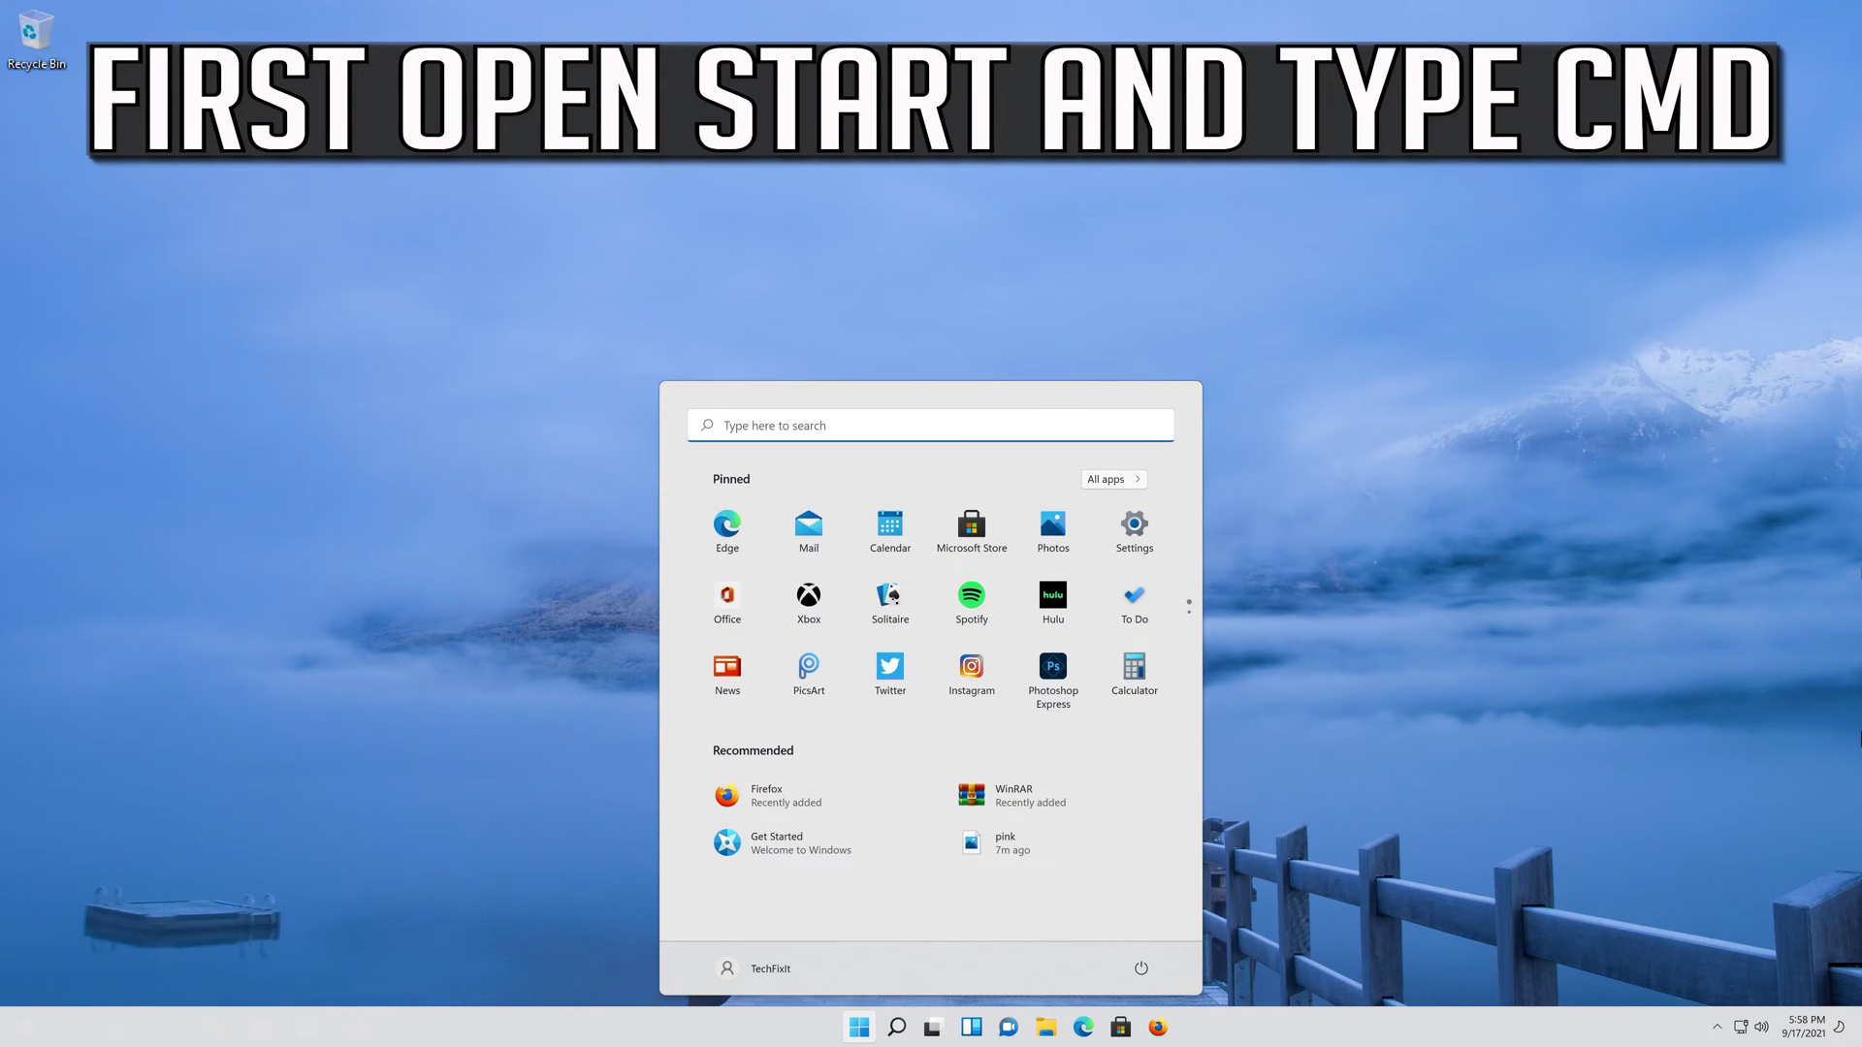
Step: Search the Start menu for 'cmd' and launch Command Prompt
type("c")
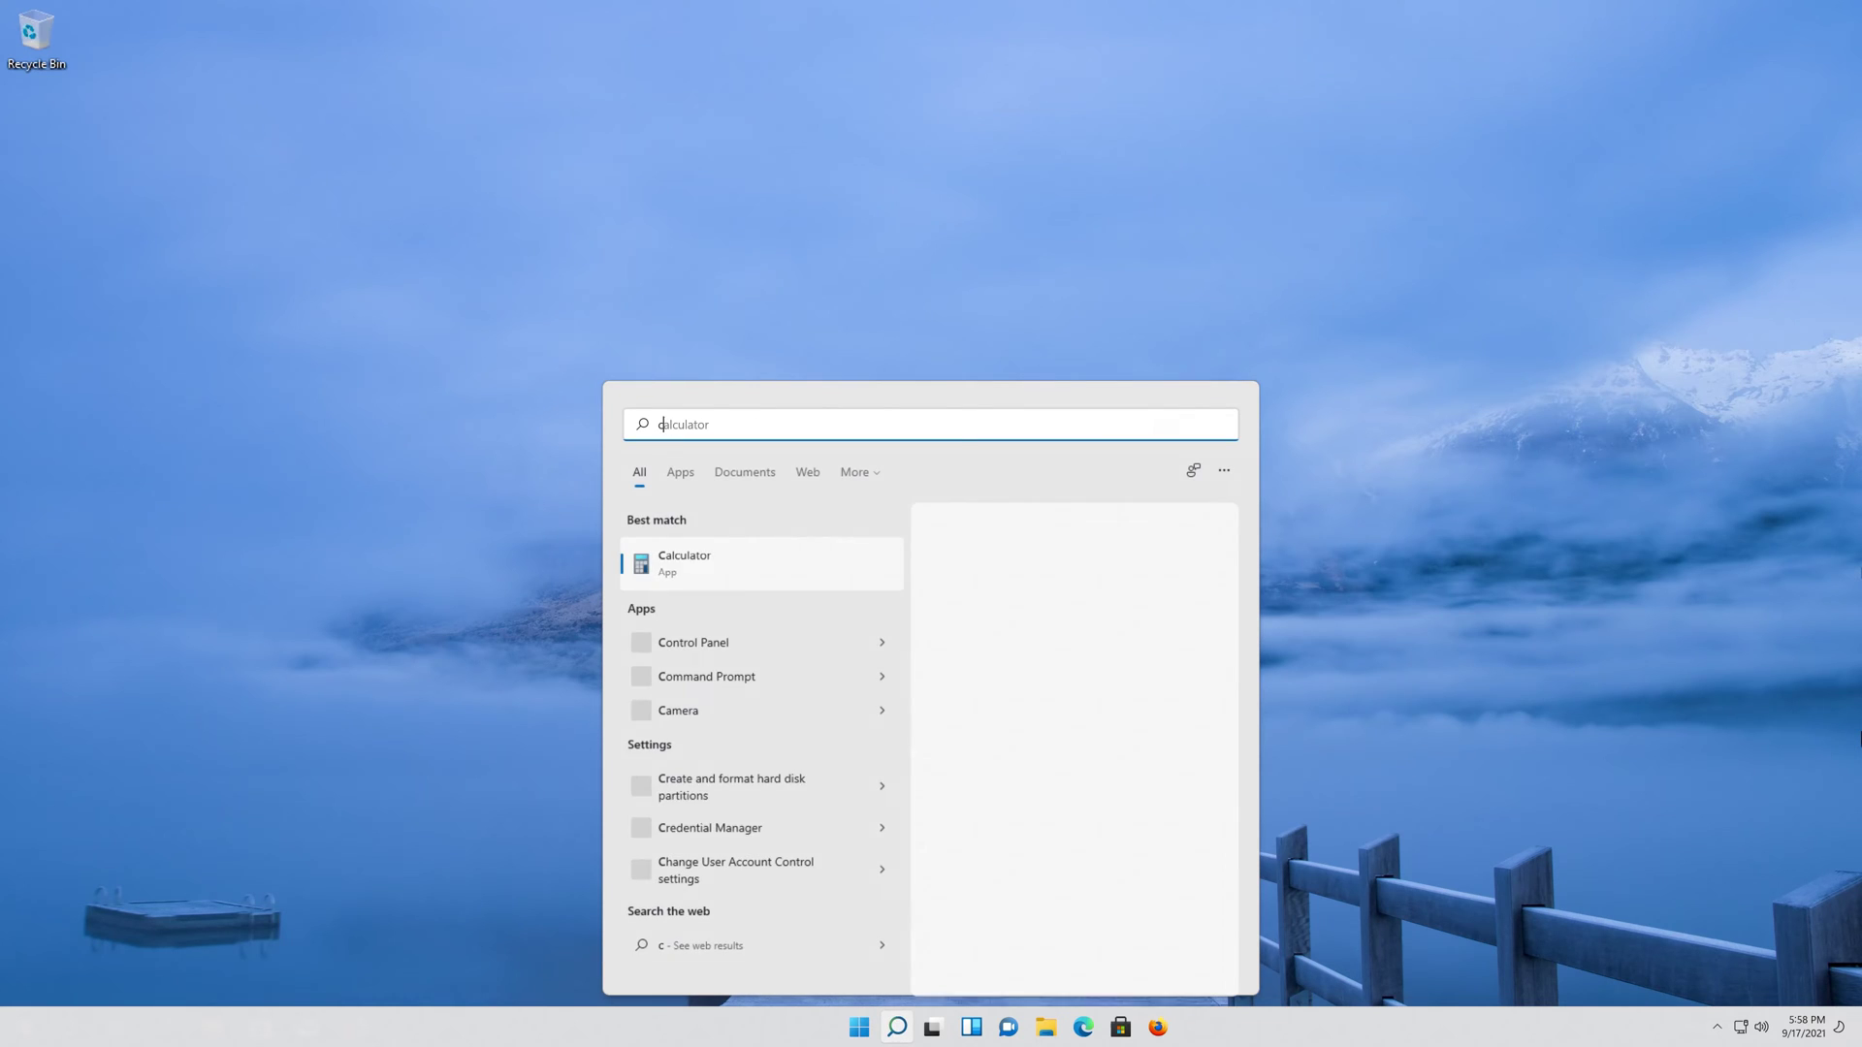
type("md")
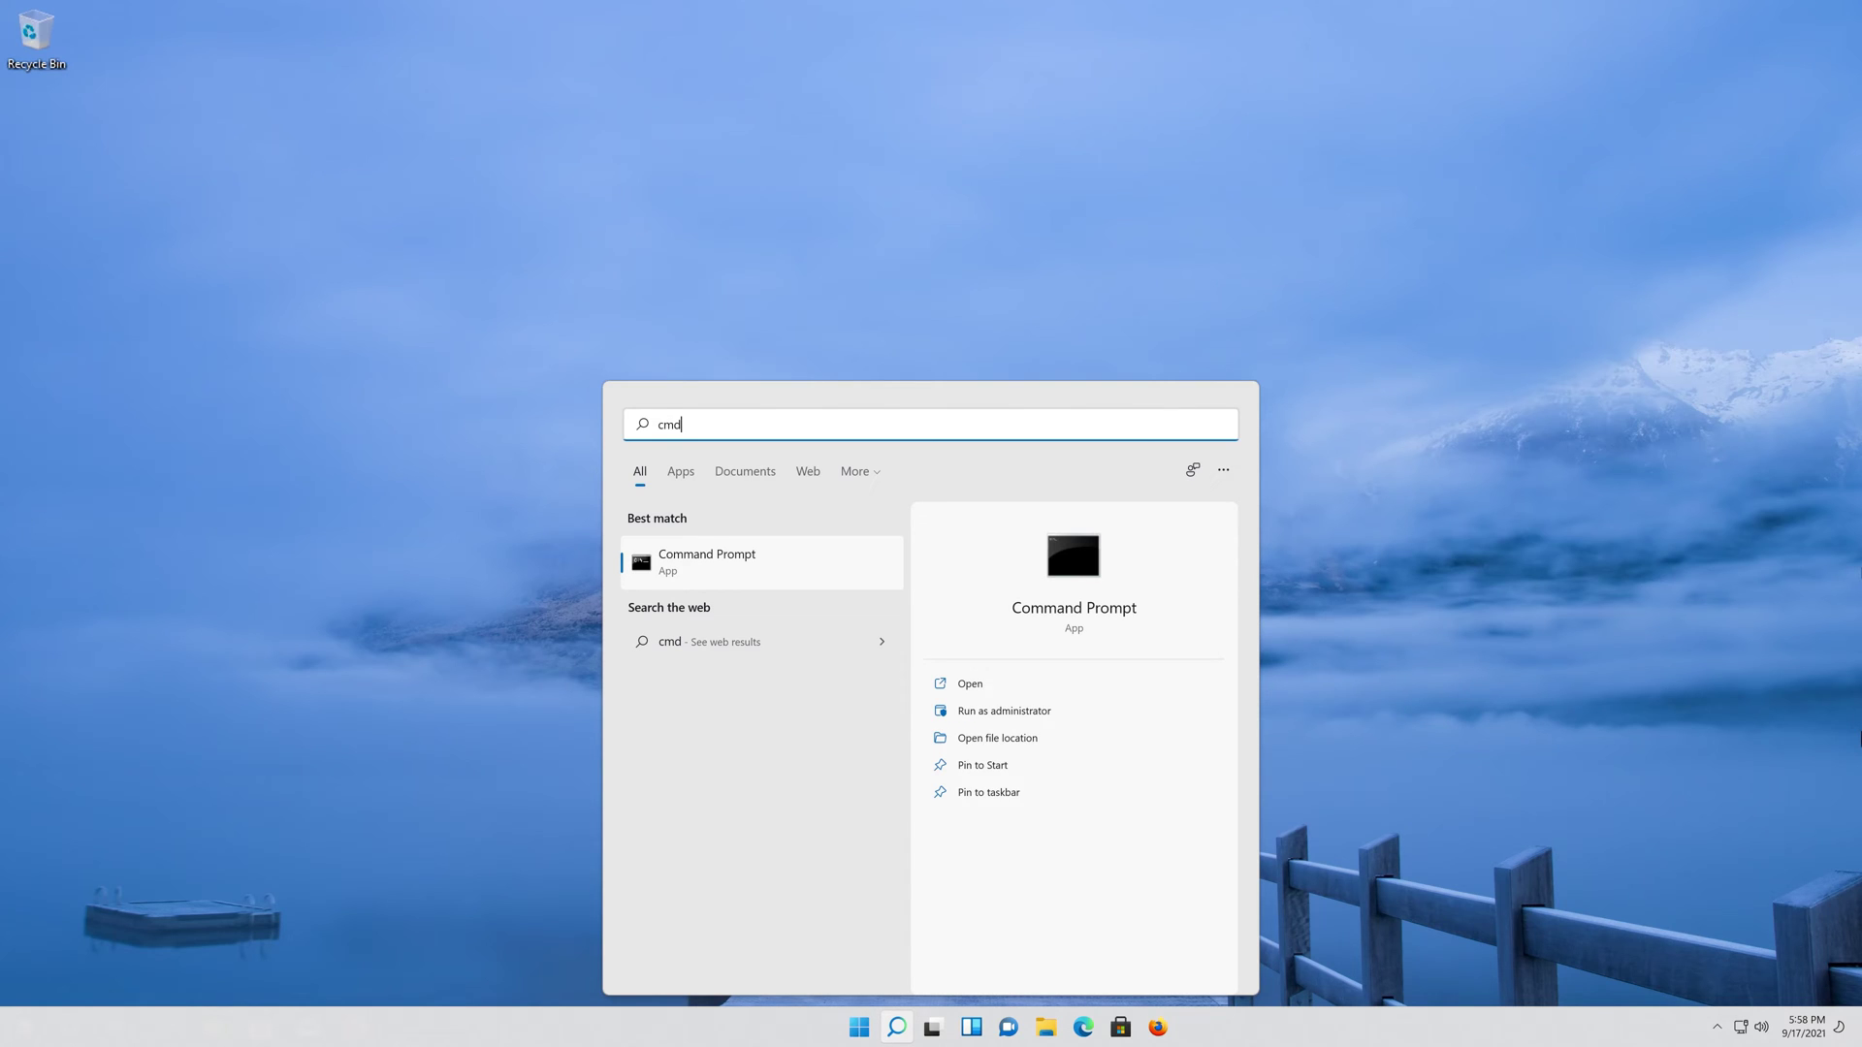
key("Return")
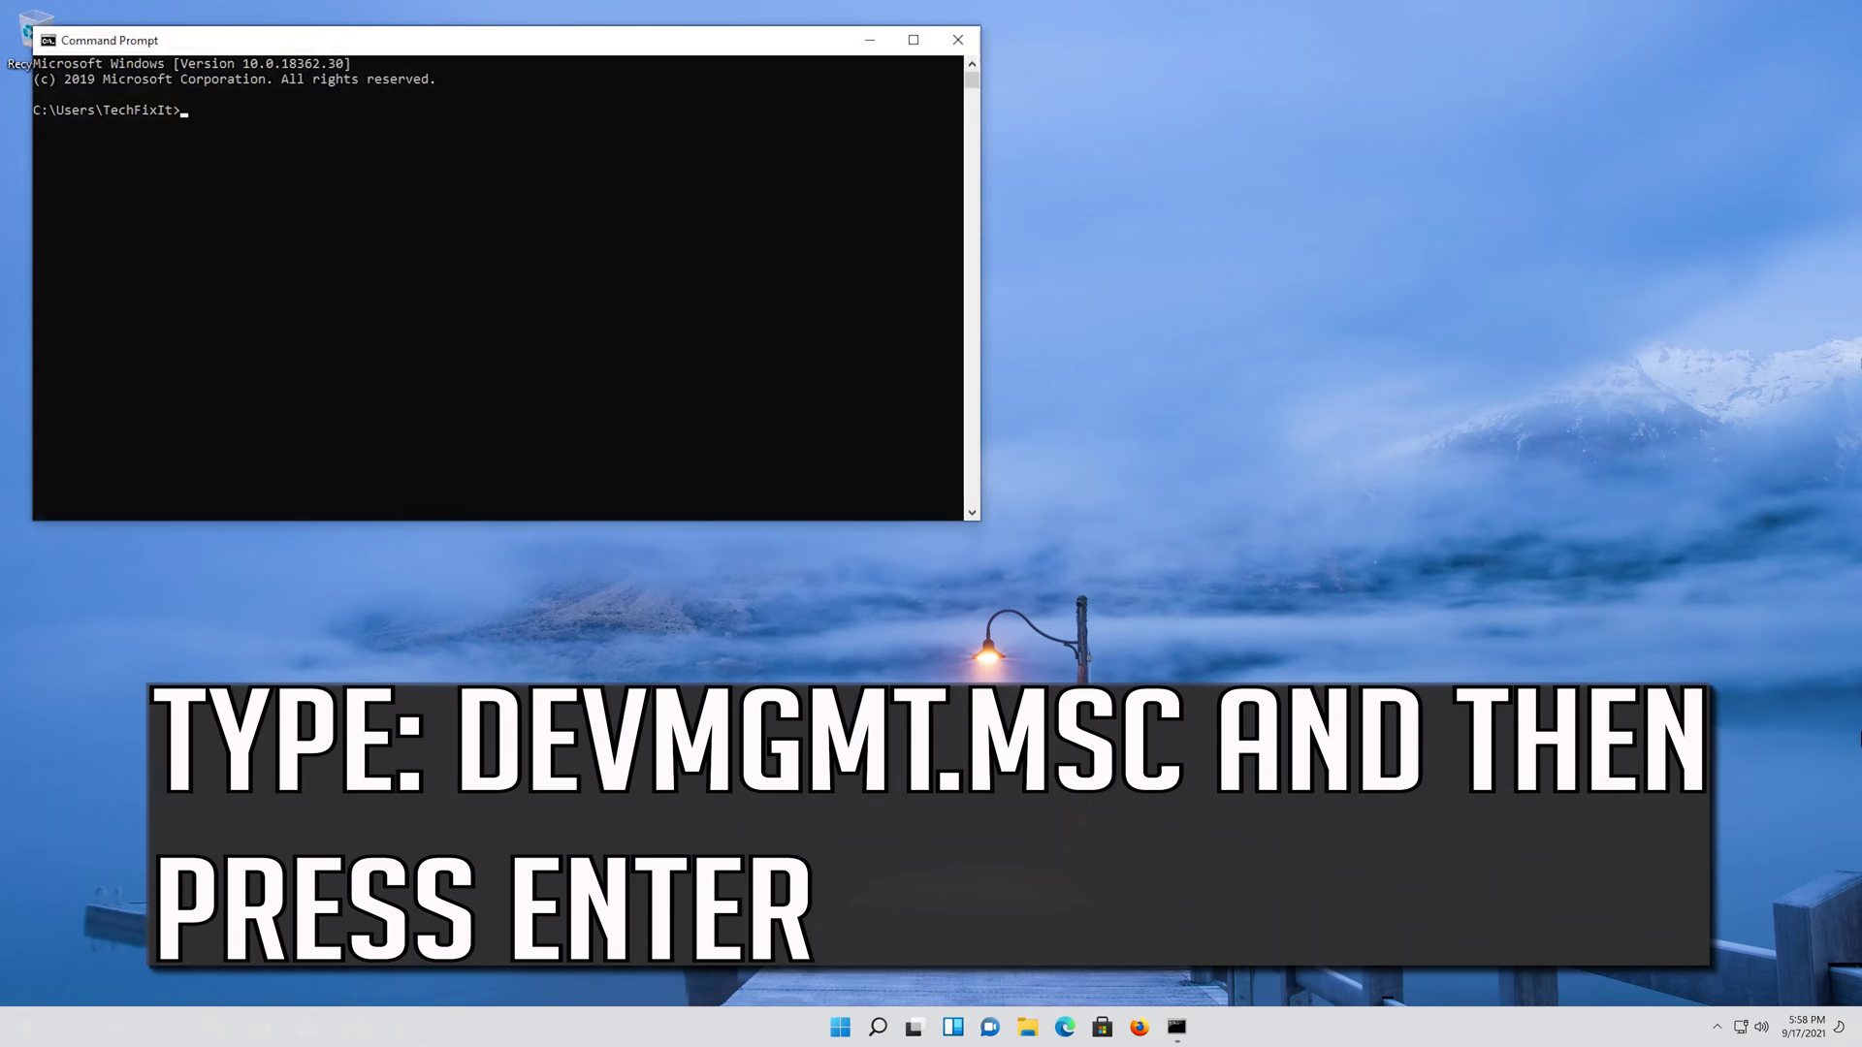
Step: Run devmgmt.msc in Command Prompt to bring up Device Manager
type("dev")
type("mg")
type("mt.")
type("ms")
type("c")
key("Return")
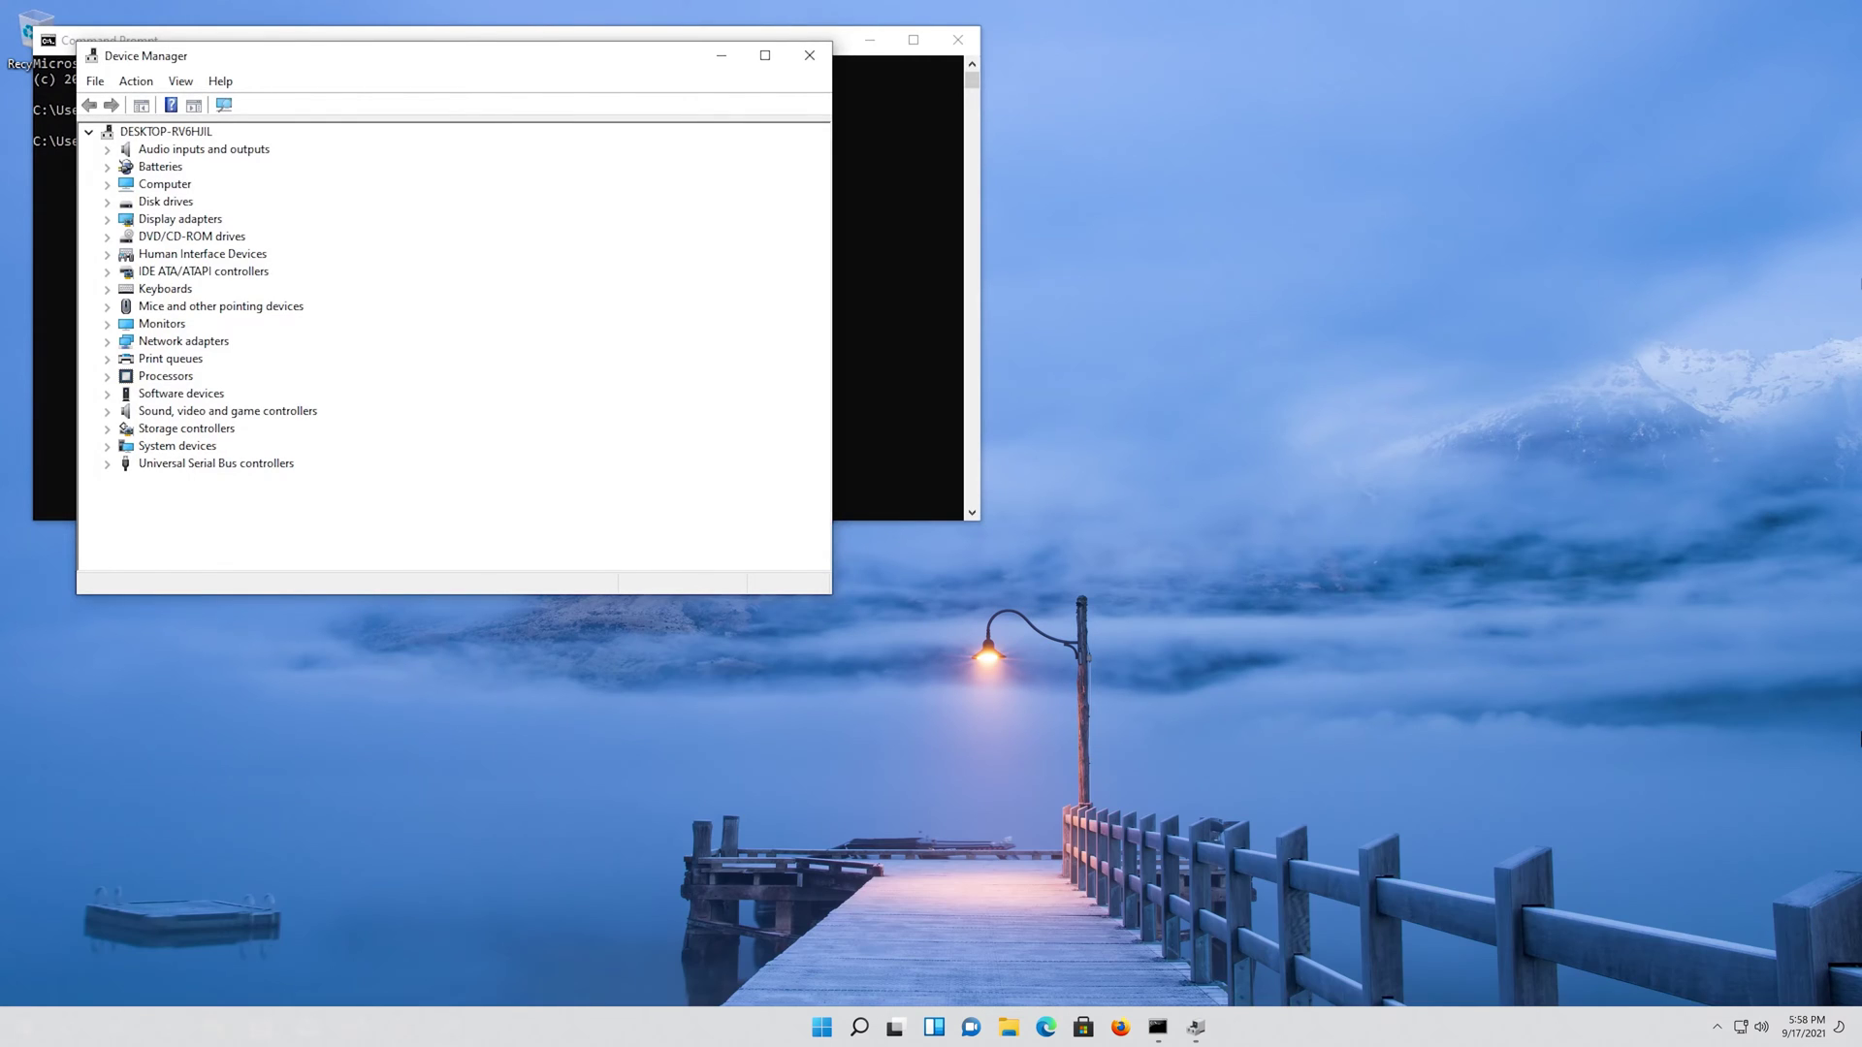
Step: Expand Mice and other pointing devices and select Microsoft PS/2 Mouse
key("Tab")
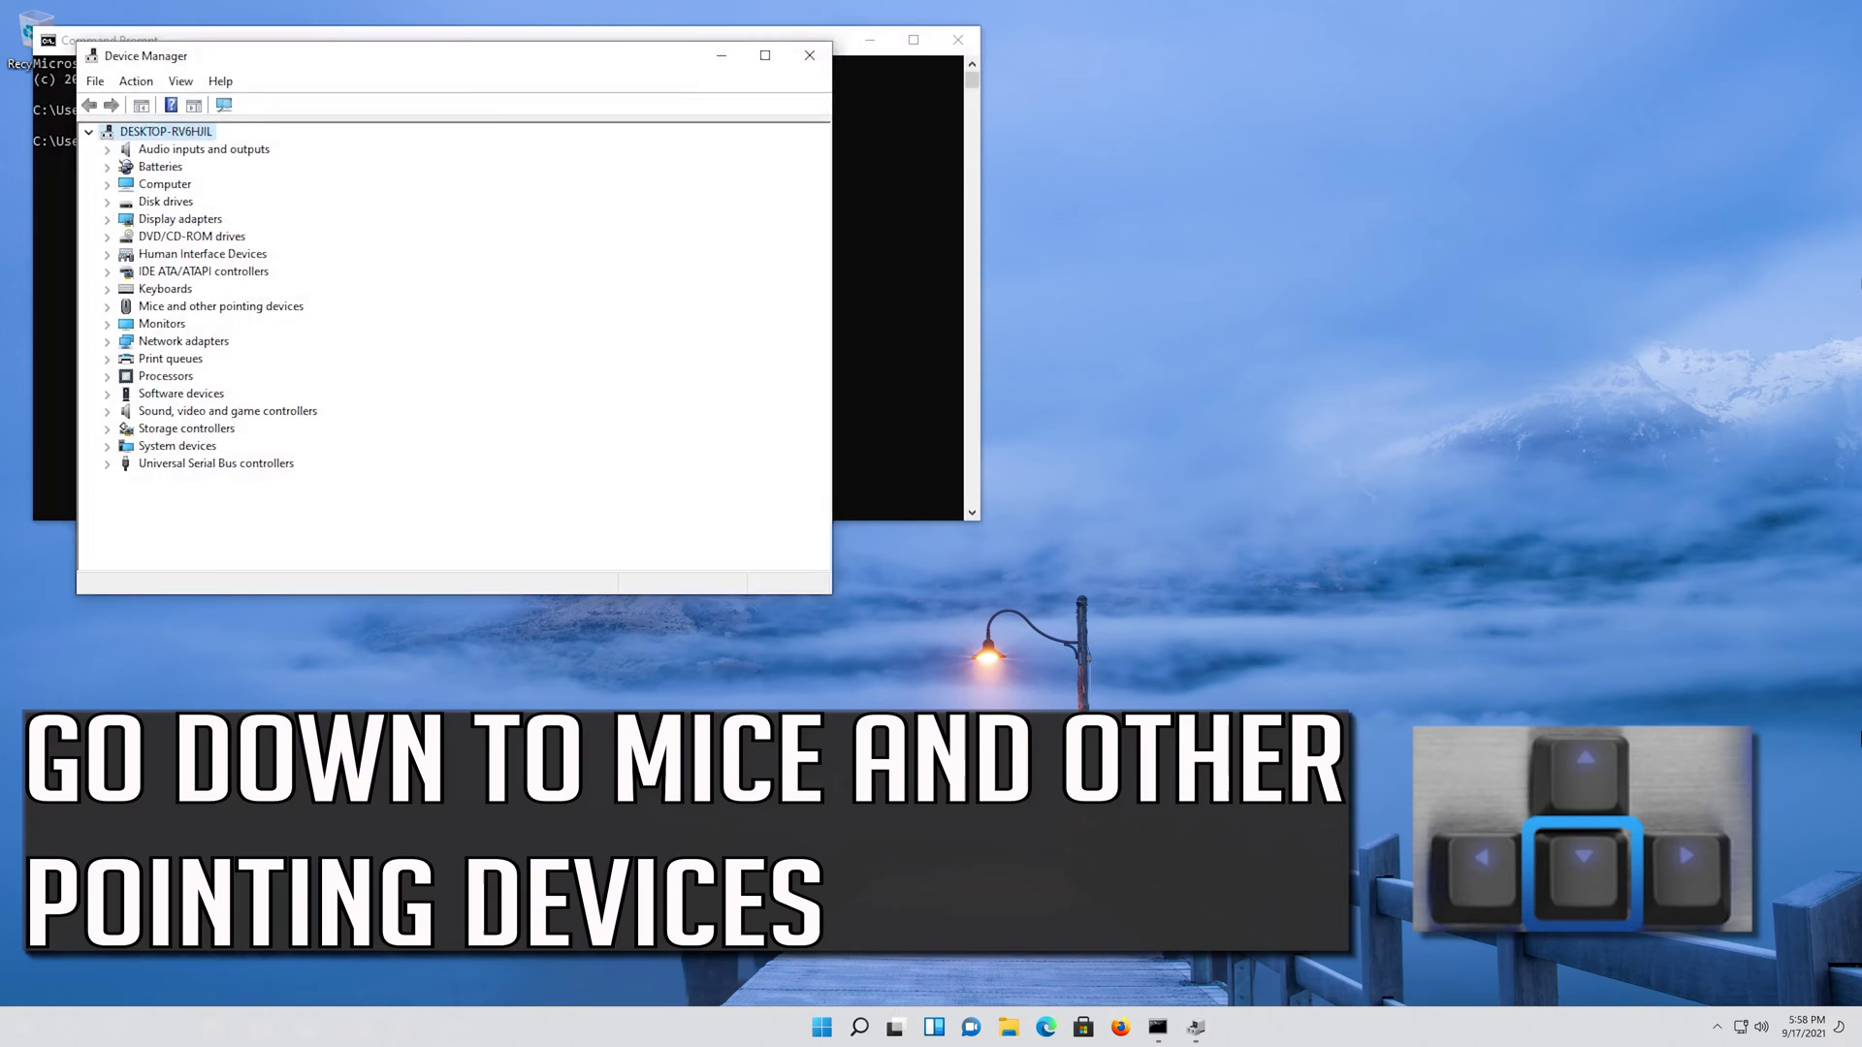
key("Down")
key("Down")
key("Down")
key("Down")
key("Down")
key("Down")
key("Down")
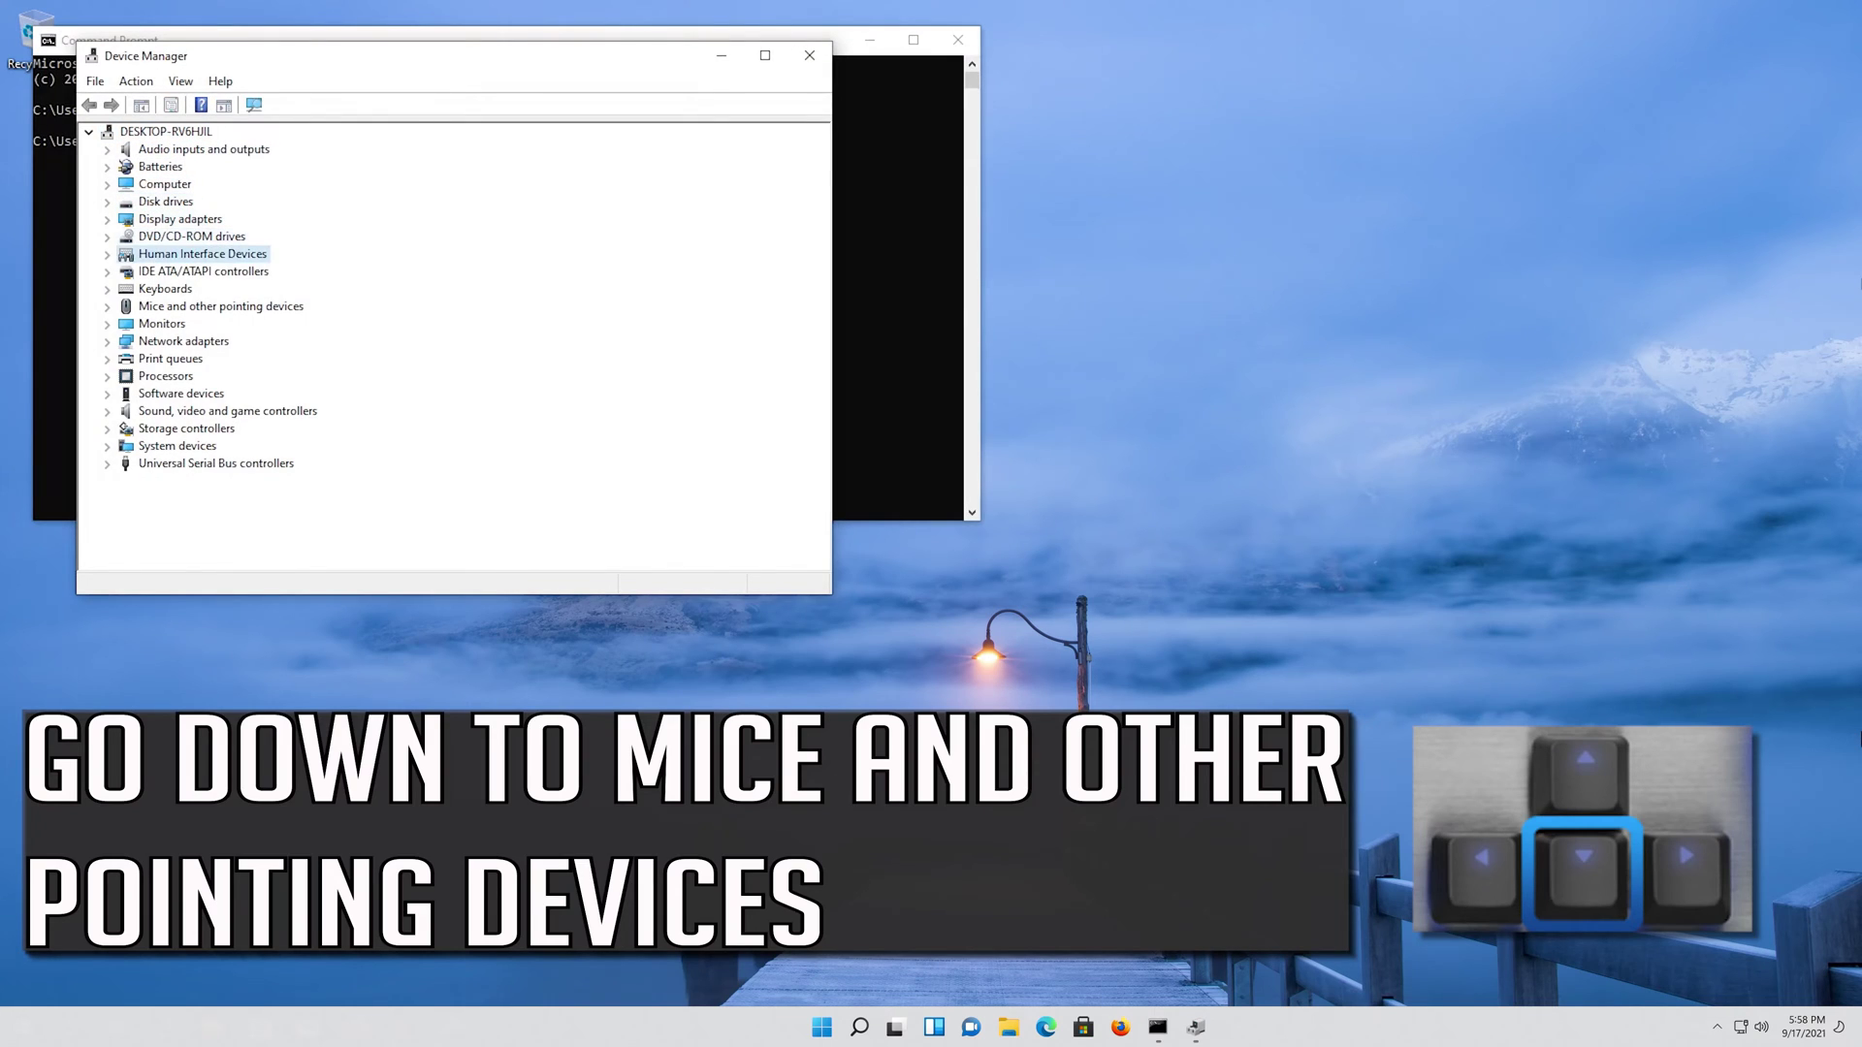
key("Down")
key("Down")
key("Down")
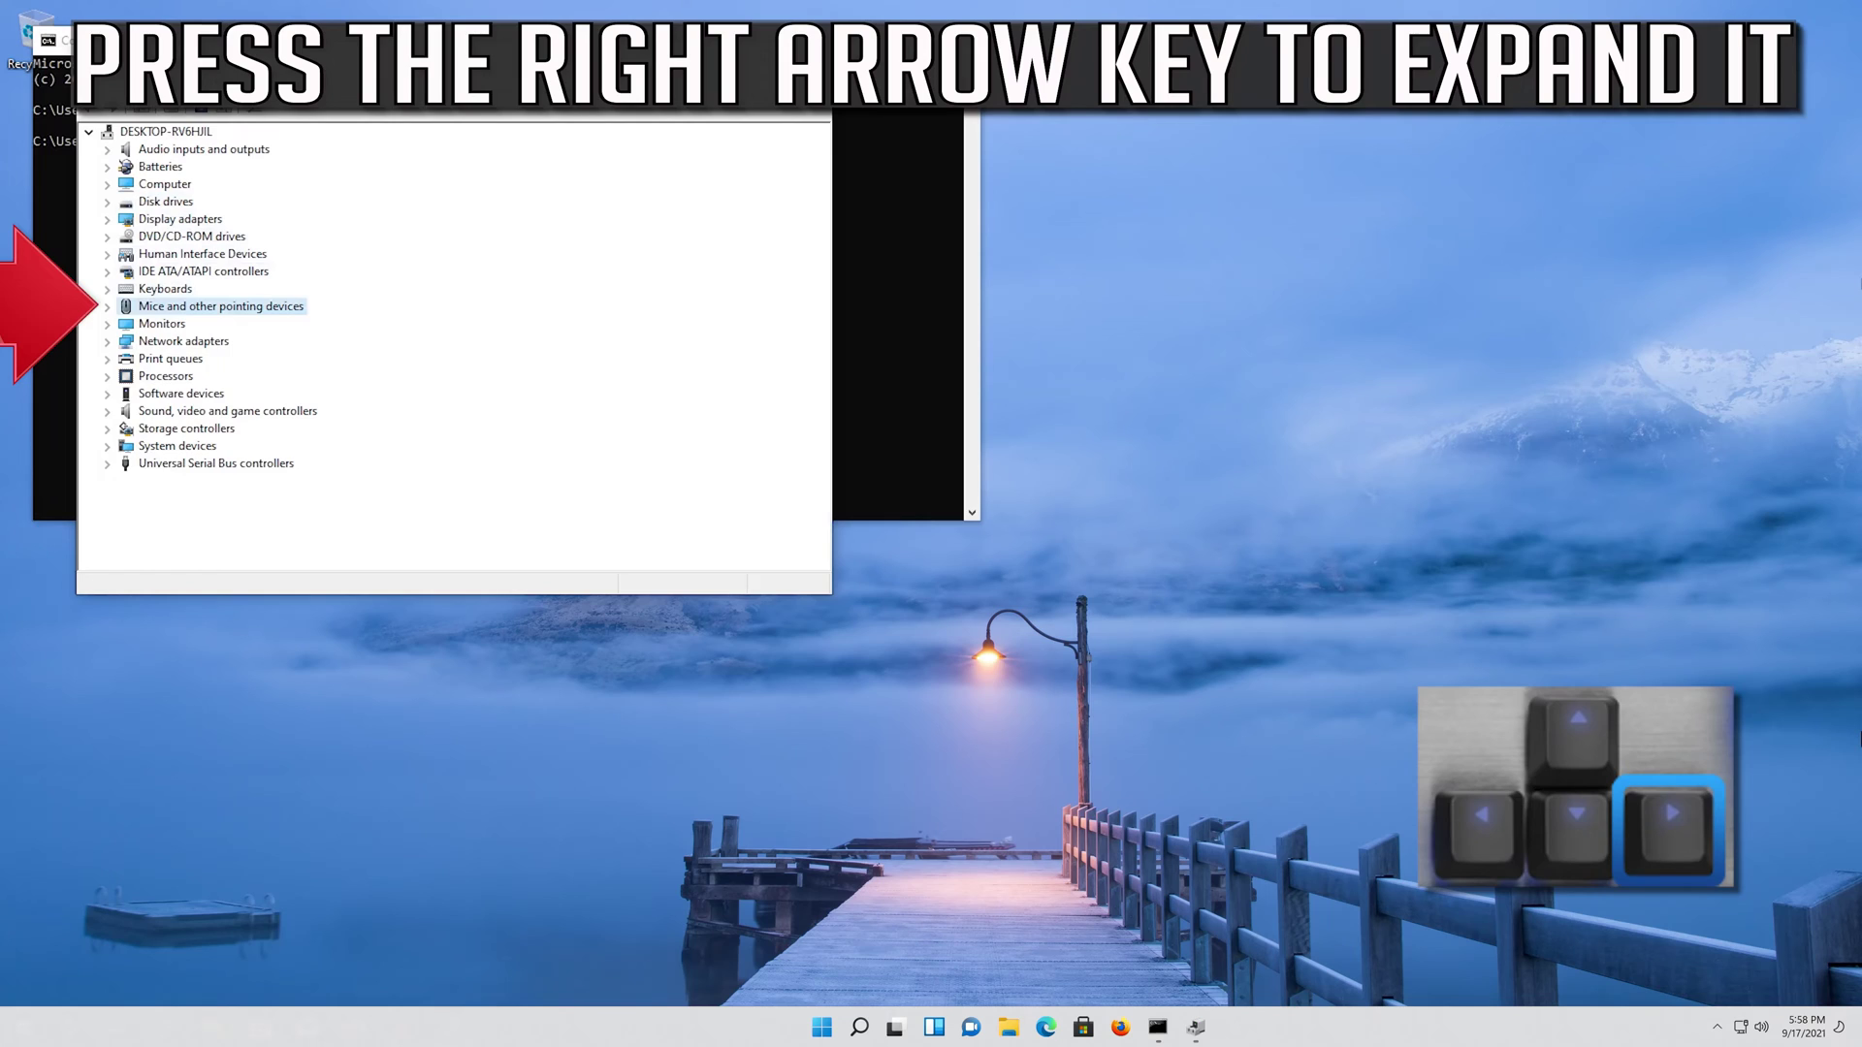
key("Right")
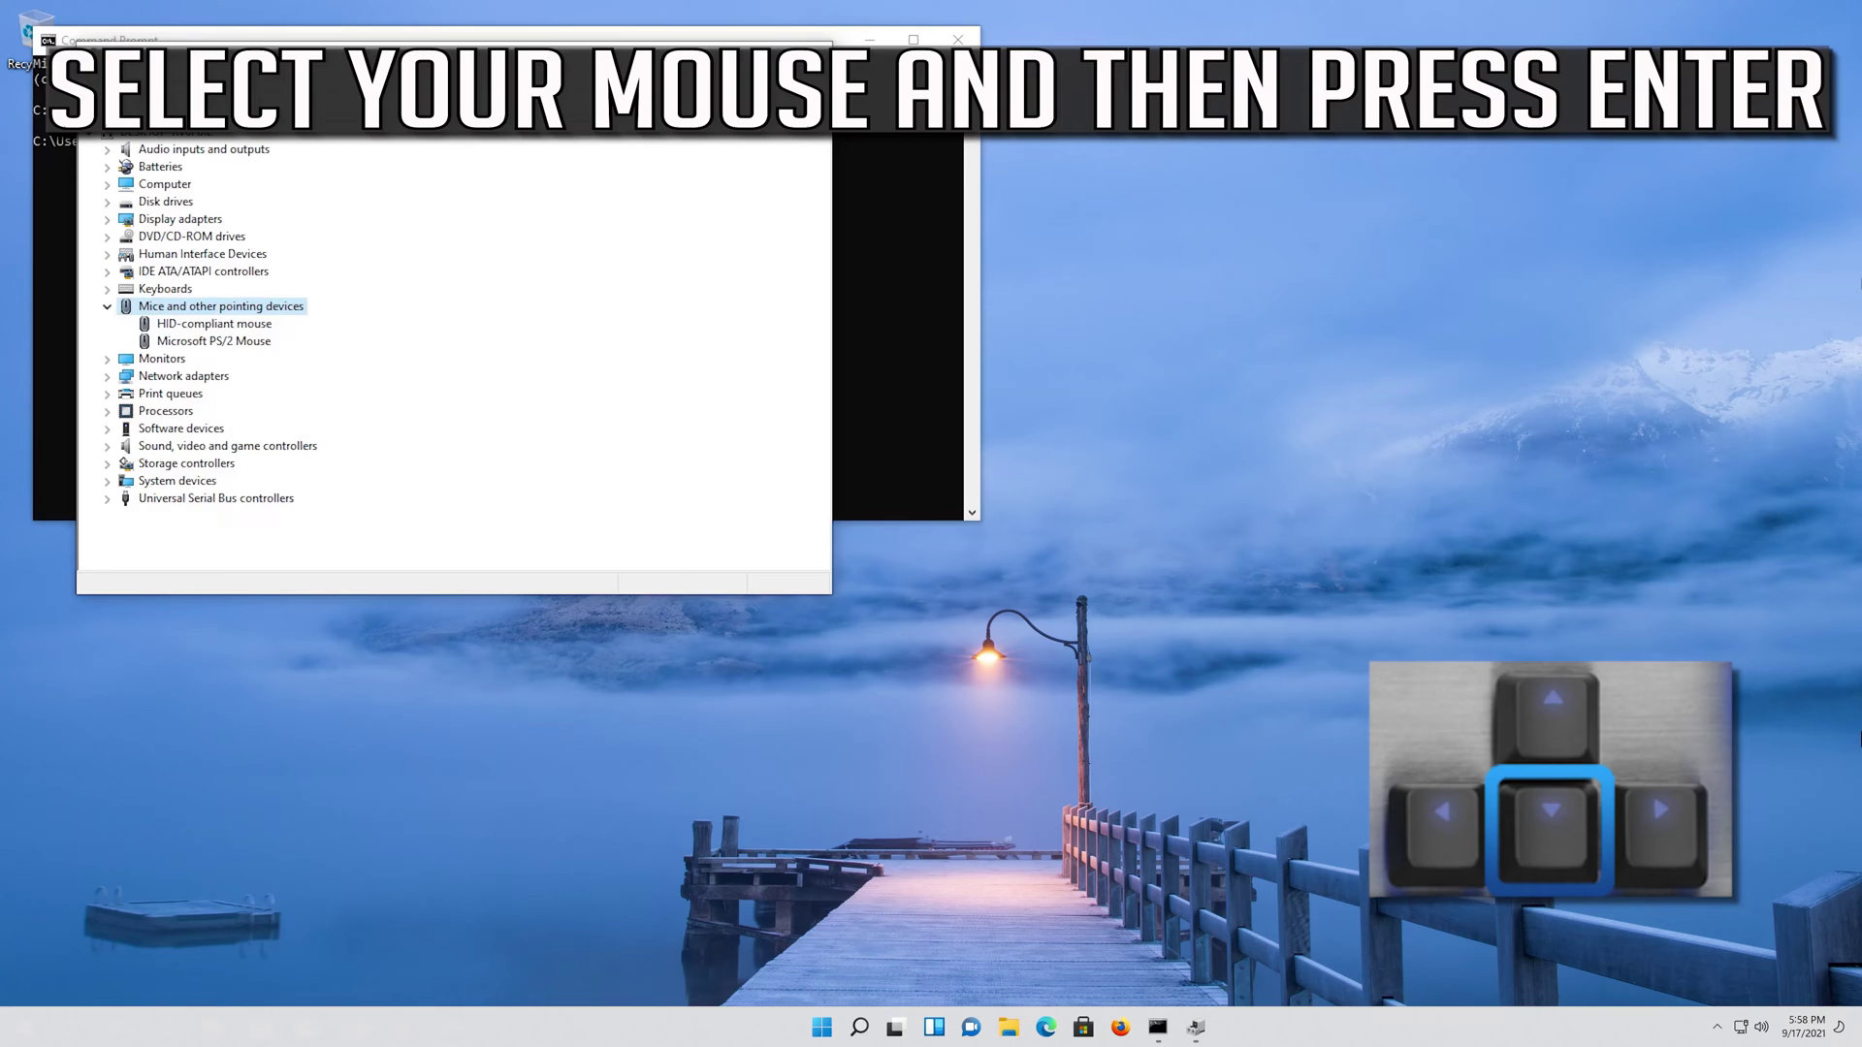
key("Down")
key("Down")
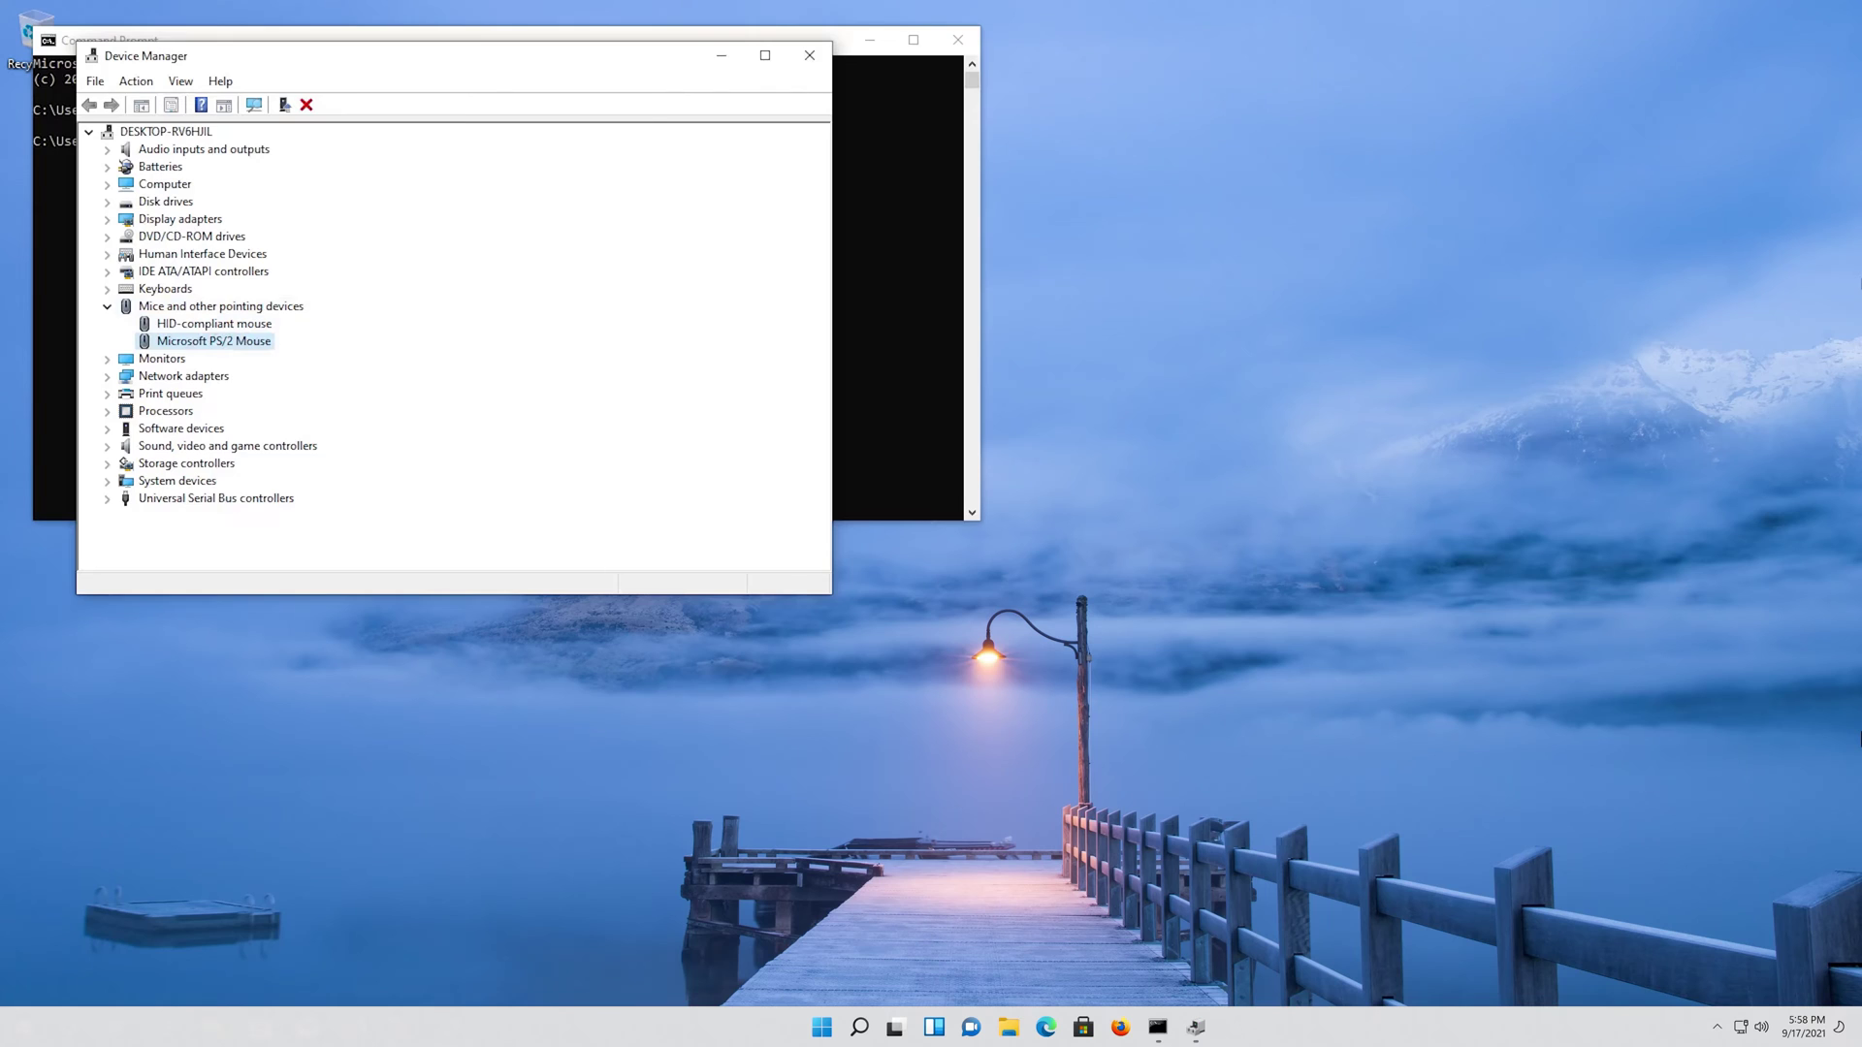
Step: Show the Driver tab of Microsoft PS/2 Mouse properties, version 10.0.18362.1
key("Return")
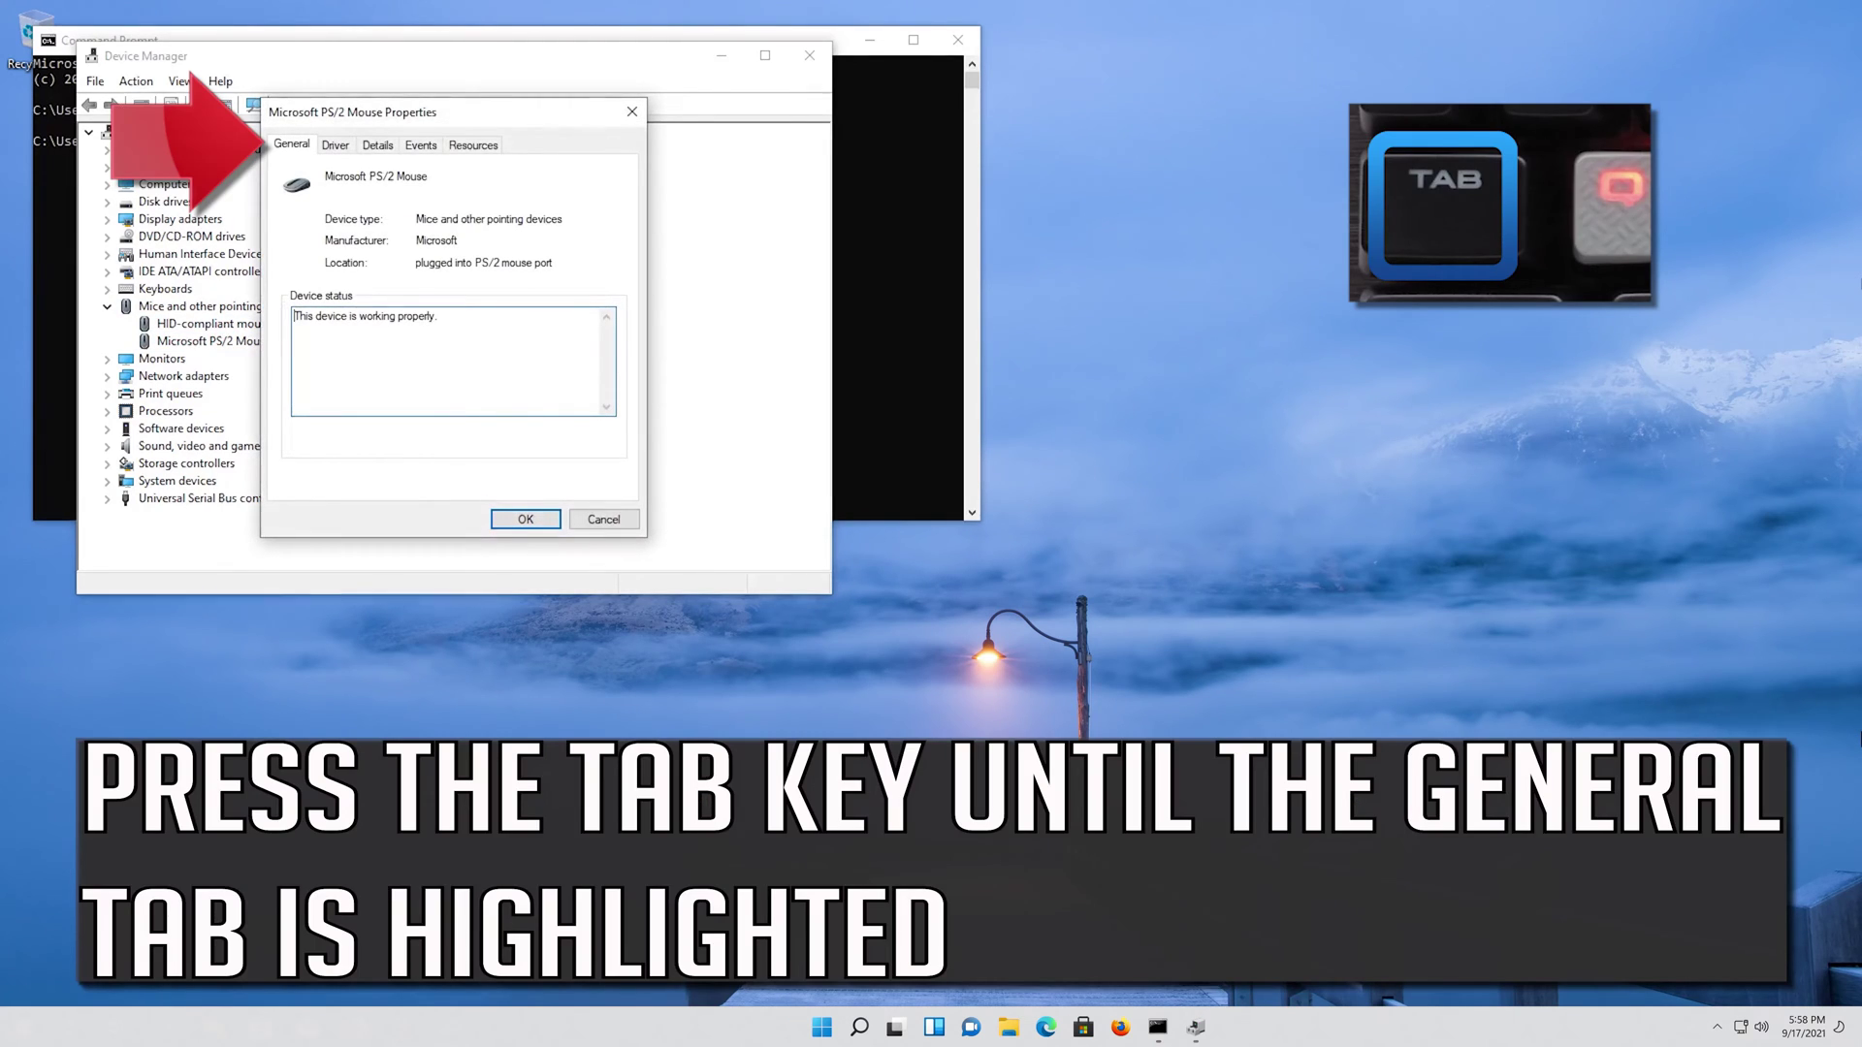
key("Tab")
key("Tab")
key("Tab")
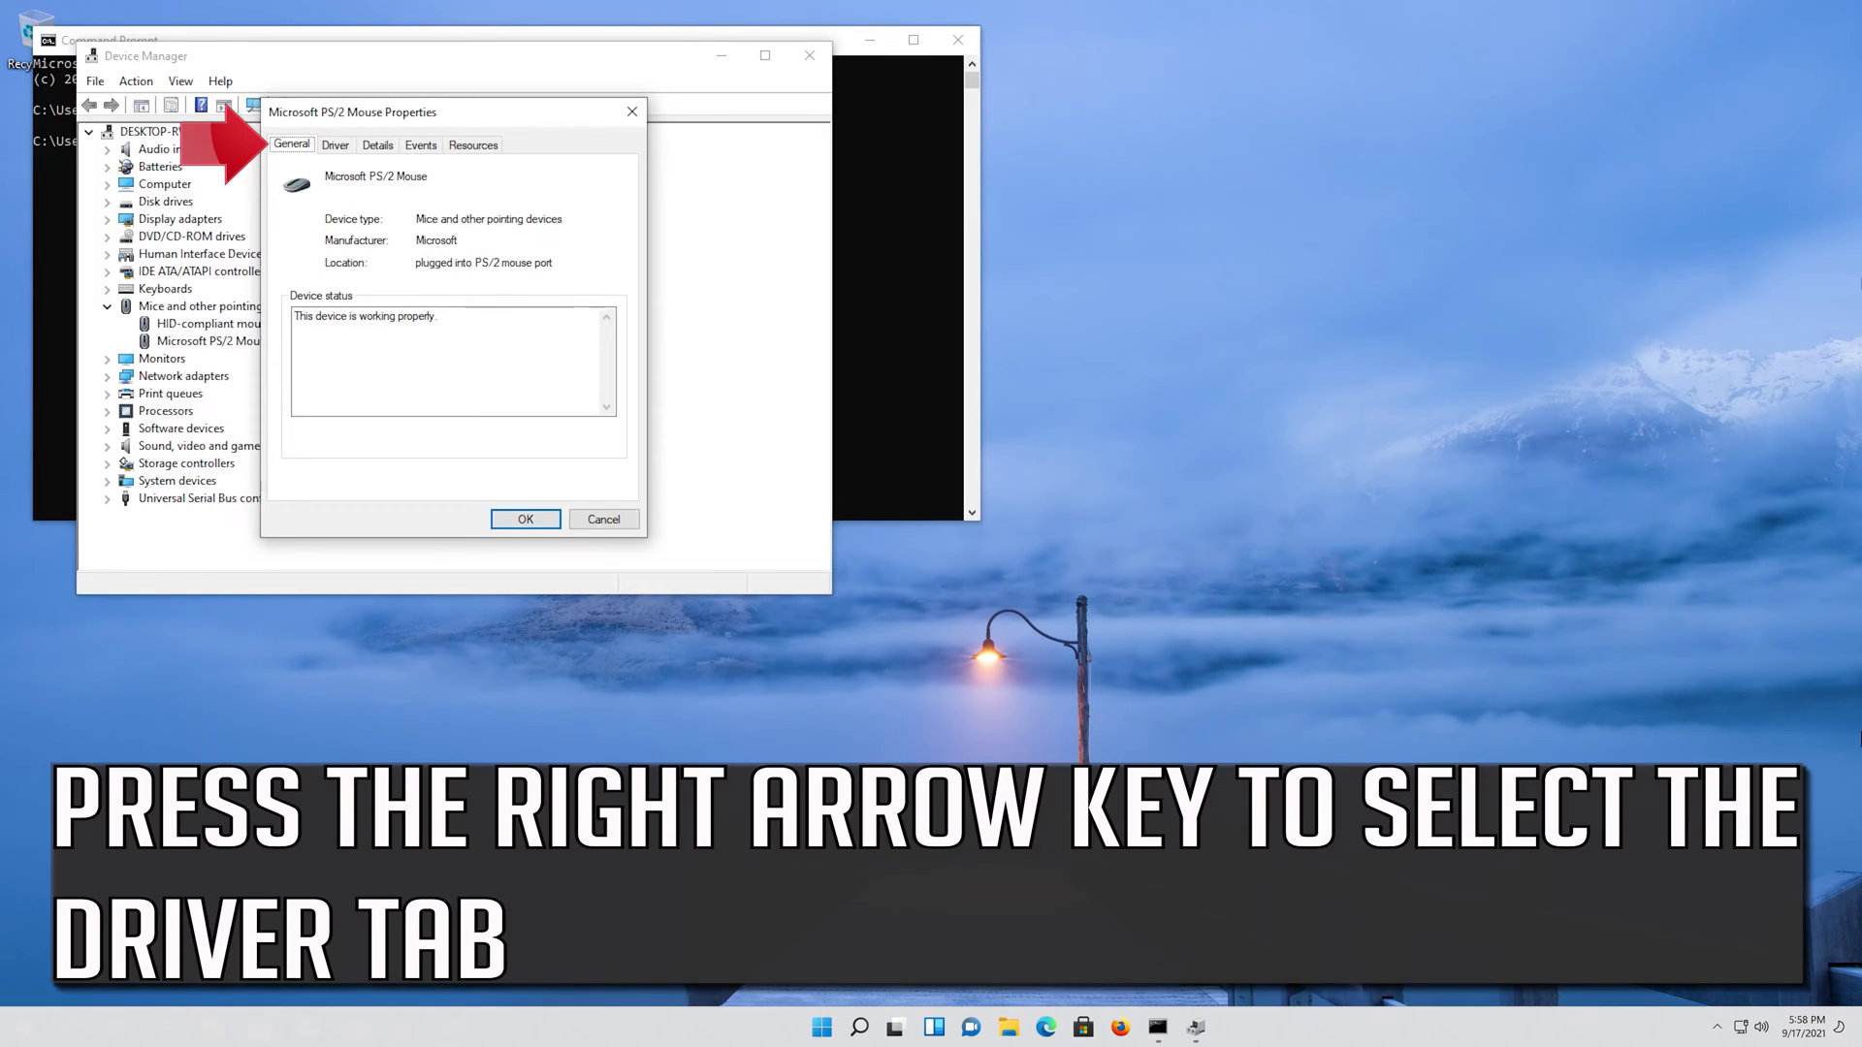
key("Right")
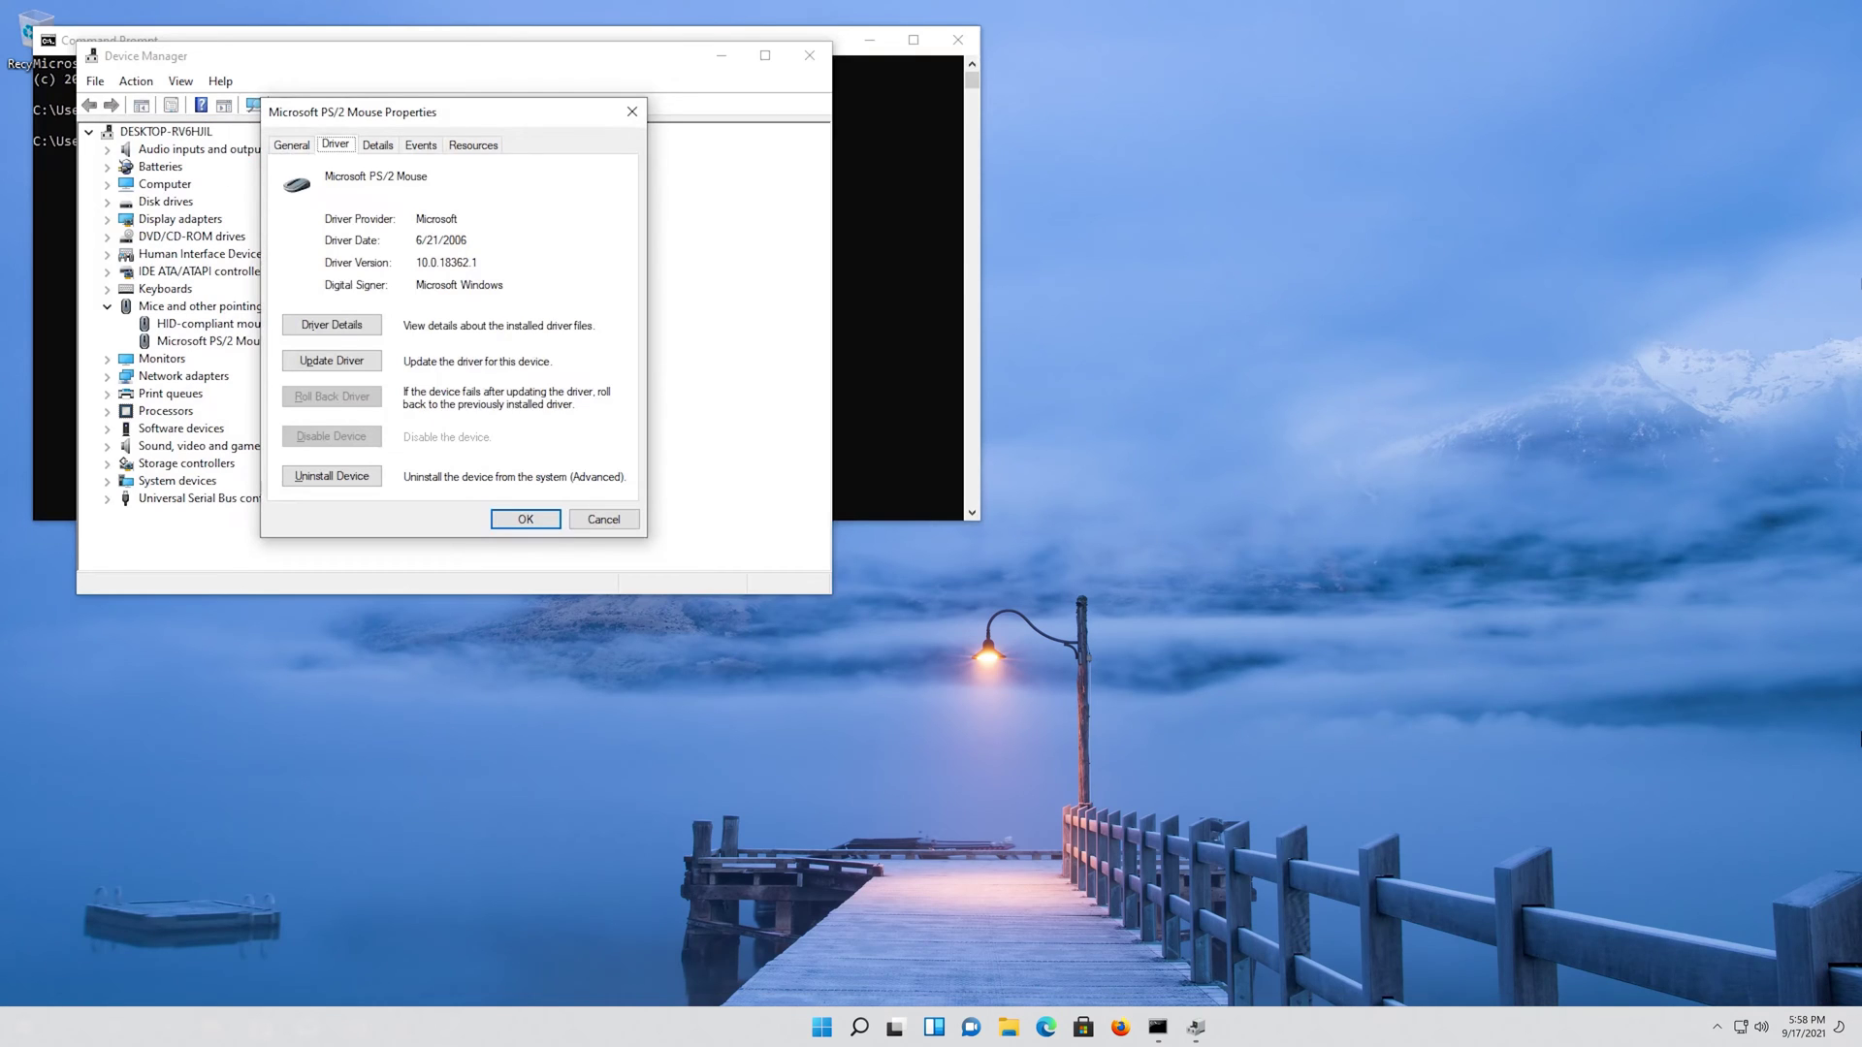
key("Tab")
key("Down")
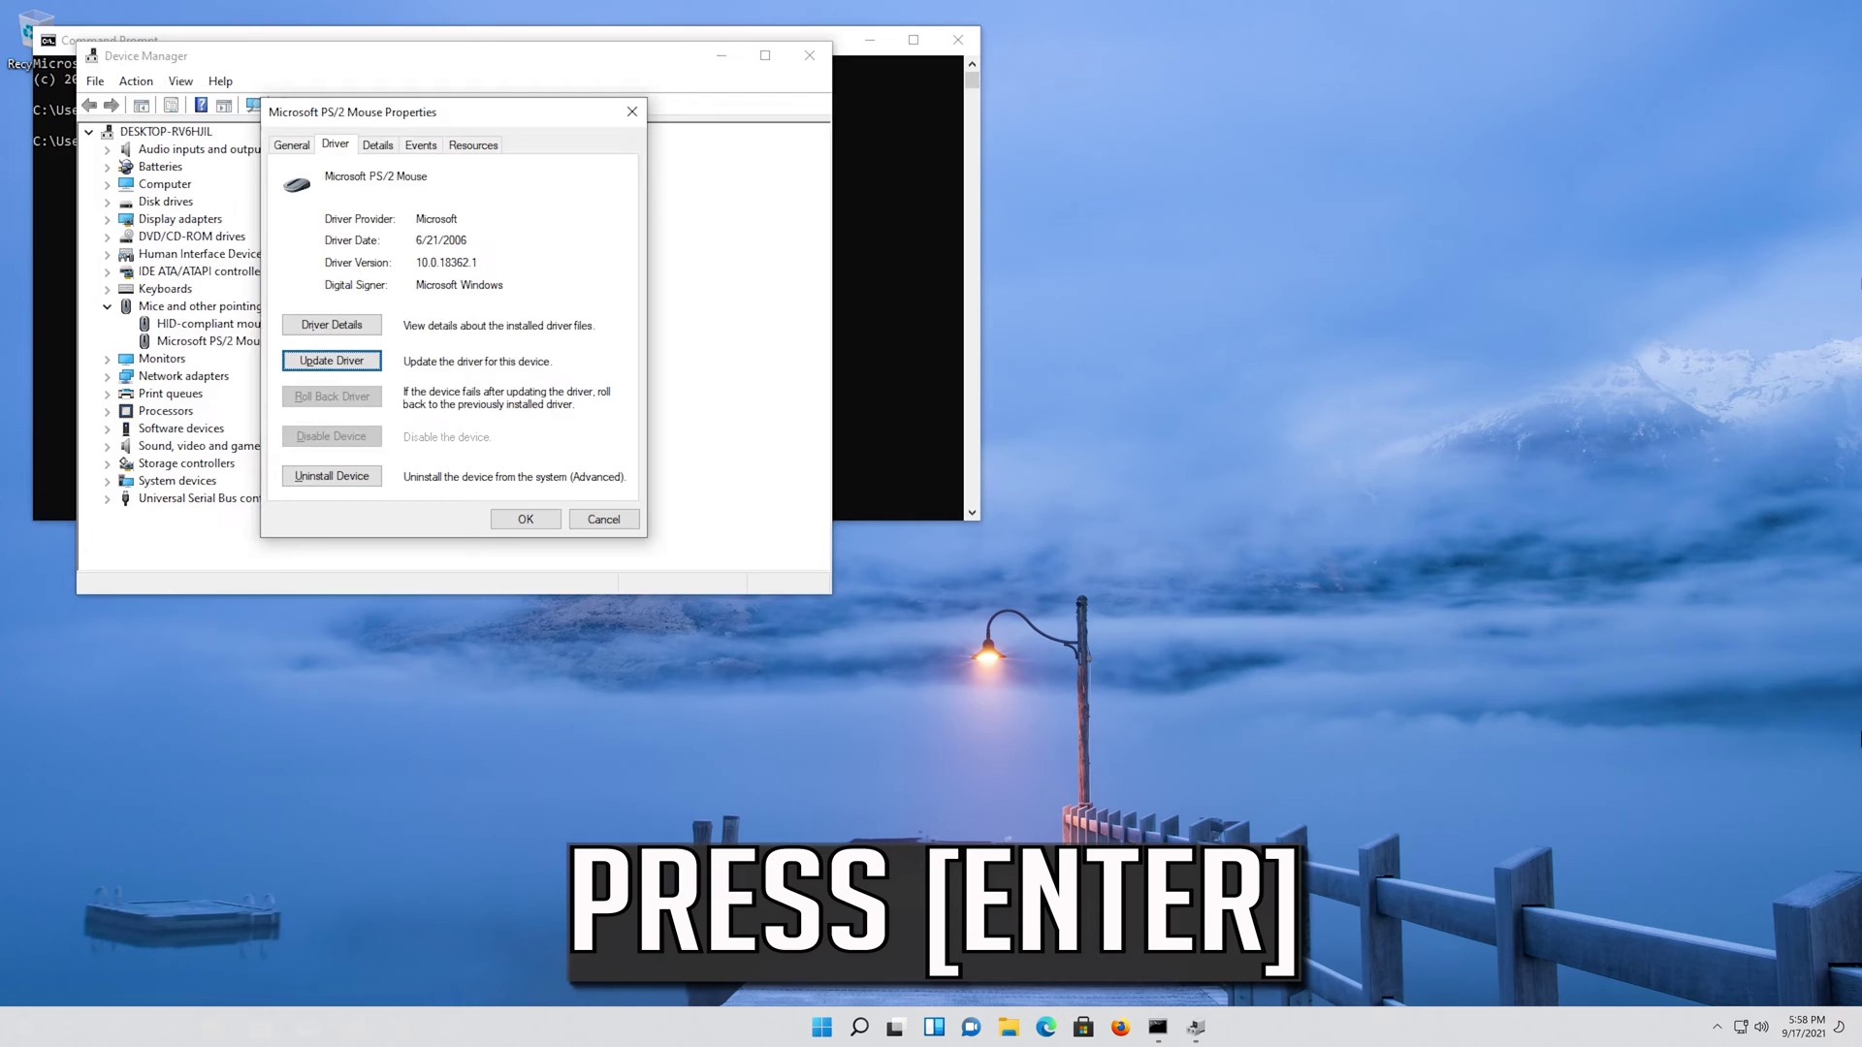
Step: Run Update Driver with automatic search for updated PS/2 Mouse driver software
key("Return")
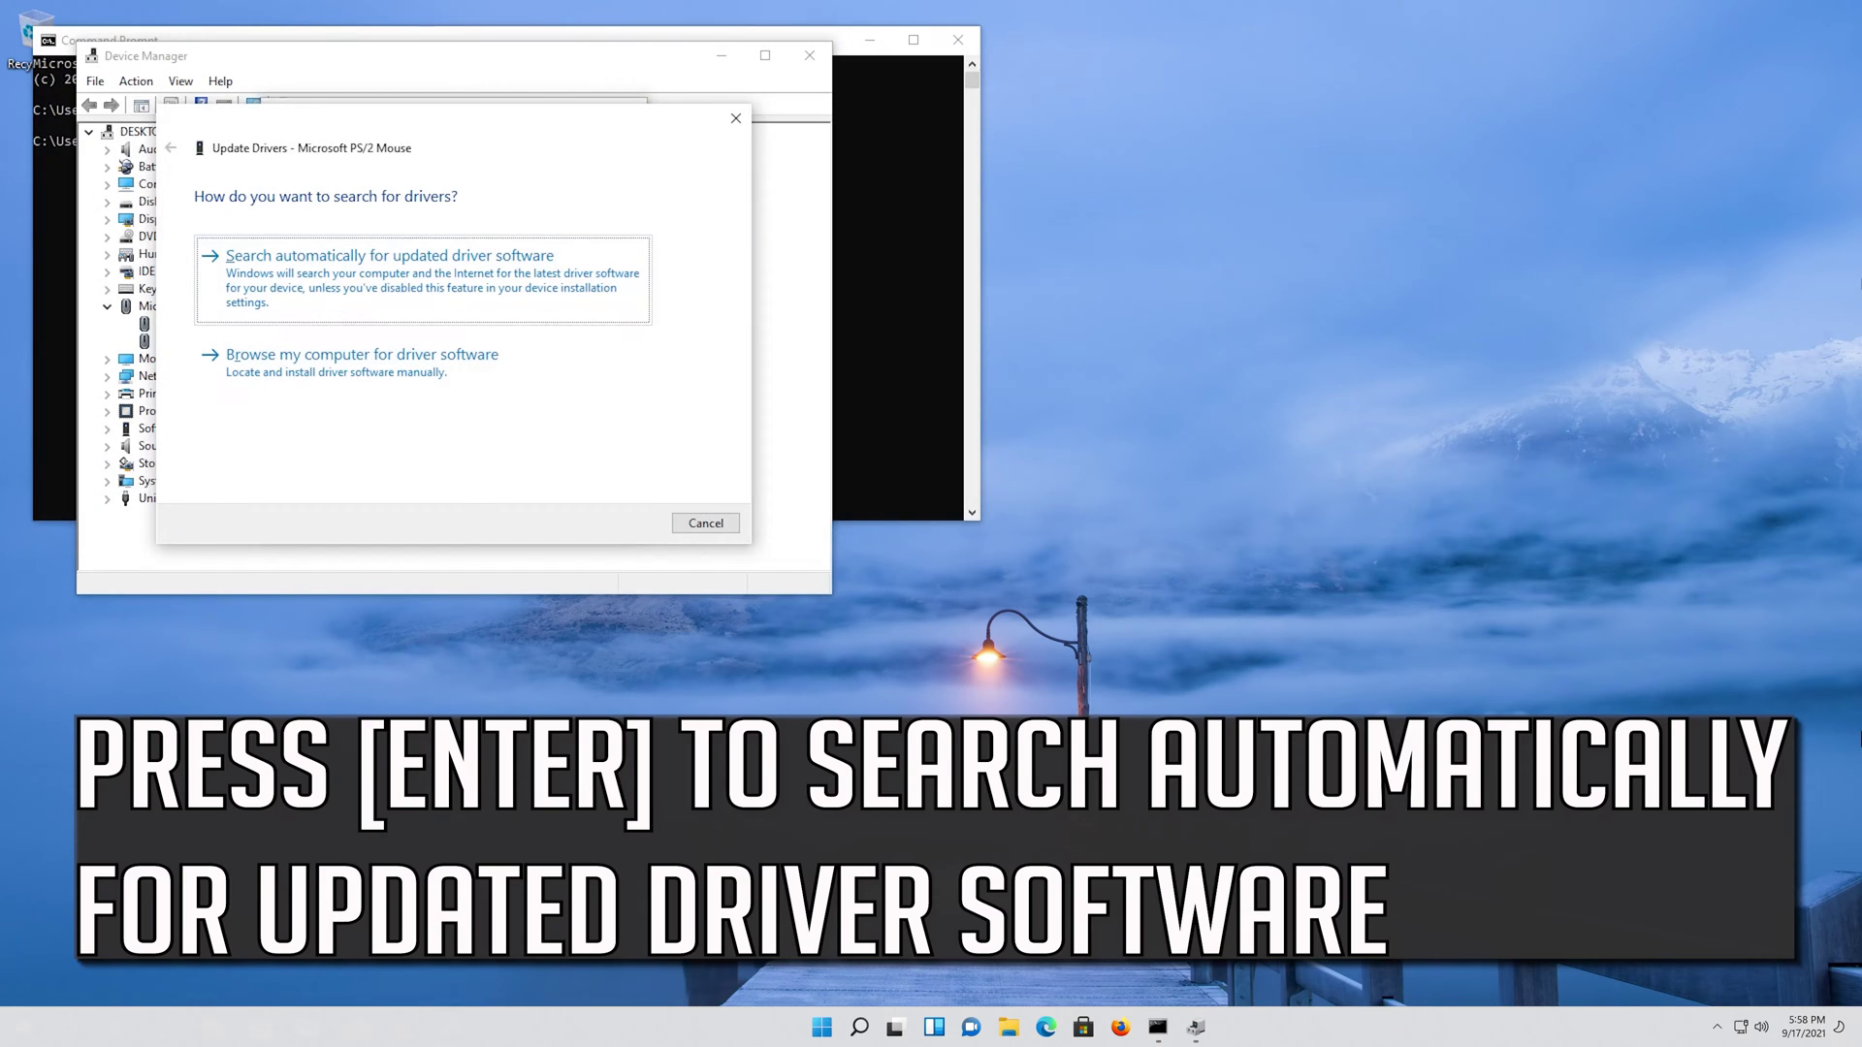
key("Return")
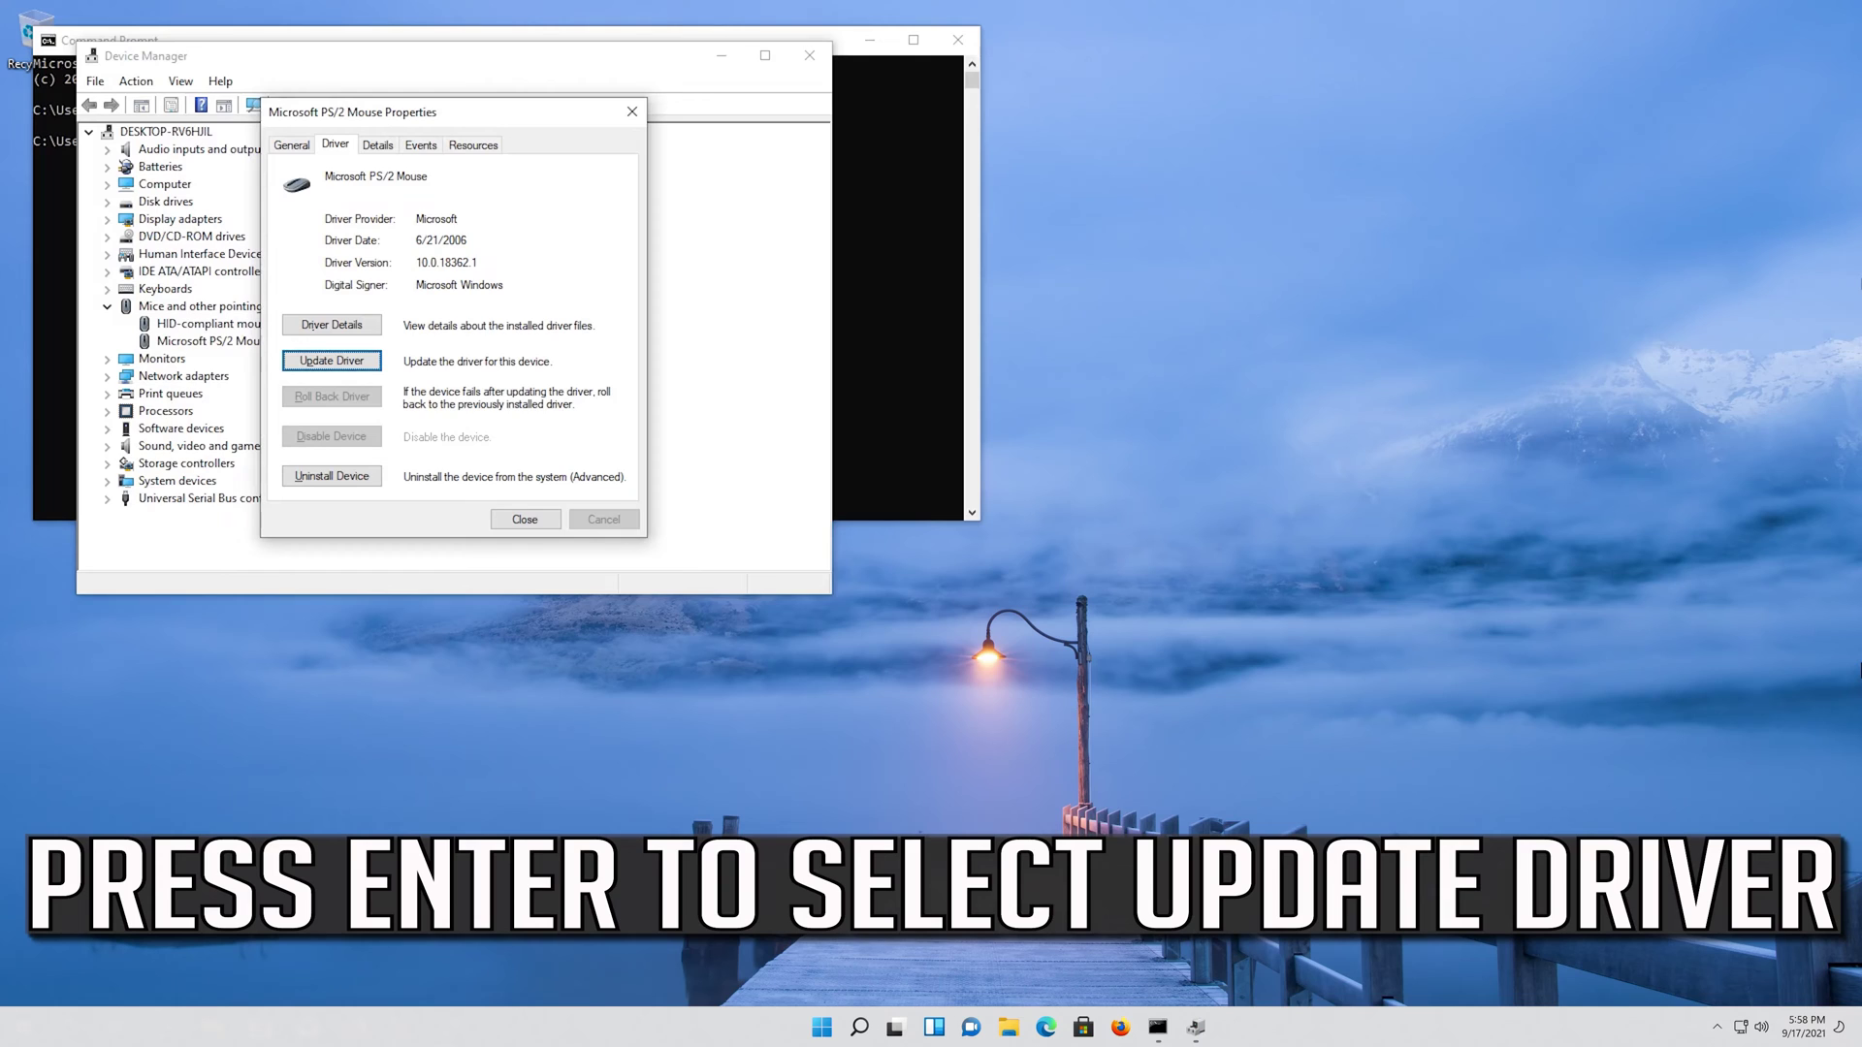
Step: Restart Update Driver and choose Browse my computer, reaching Let me pick from a list
key("Return")
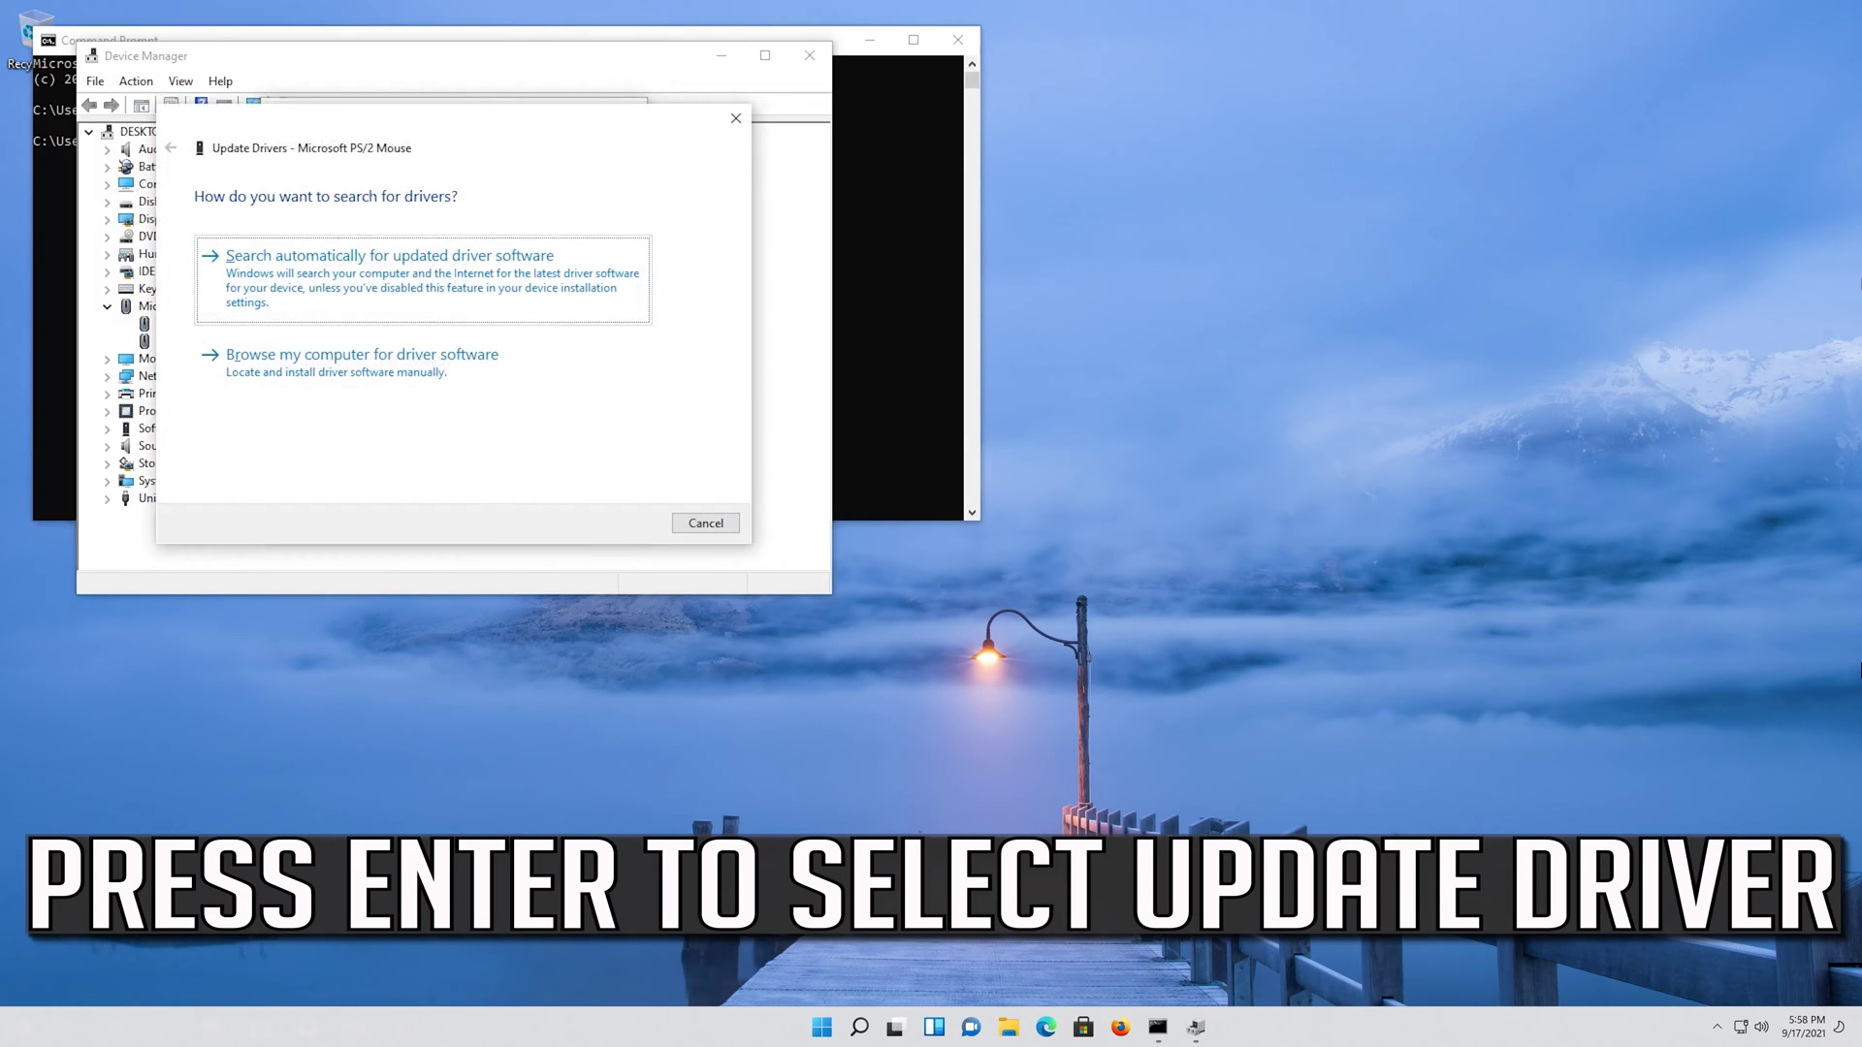
key("Down")
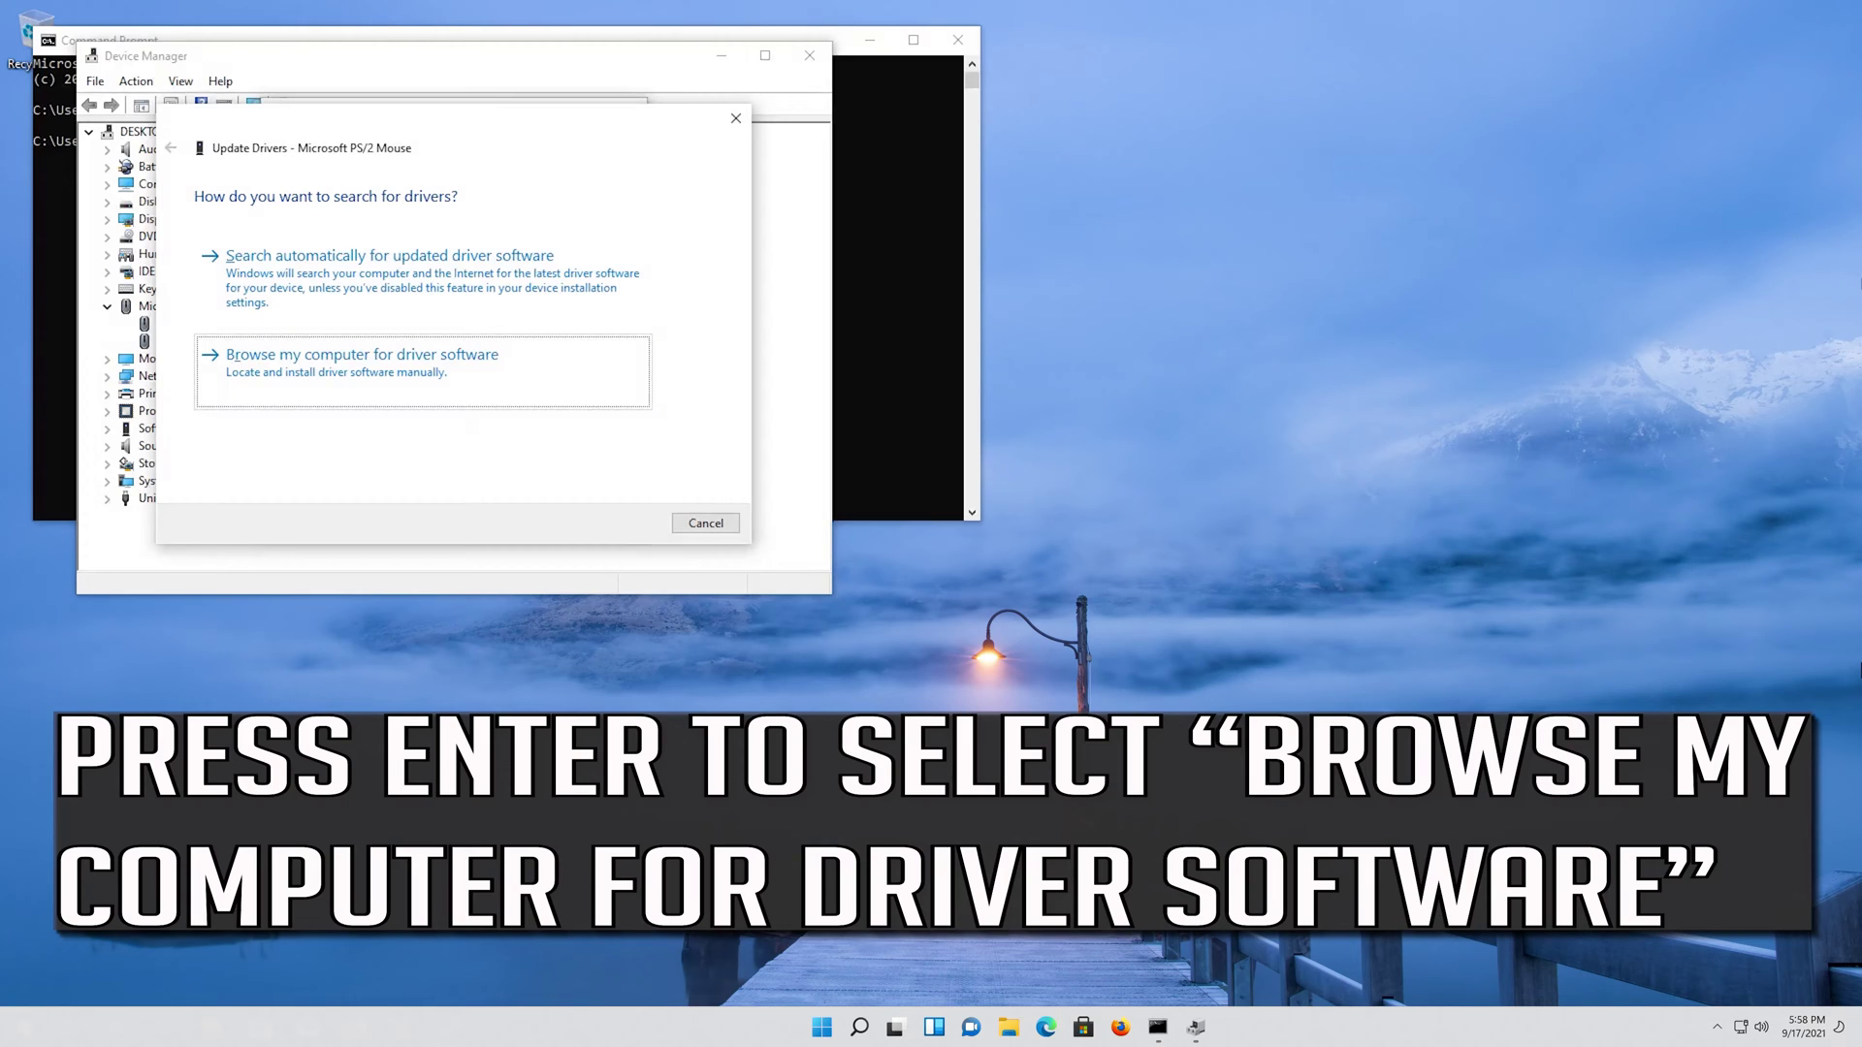
key("Return")
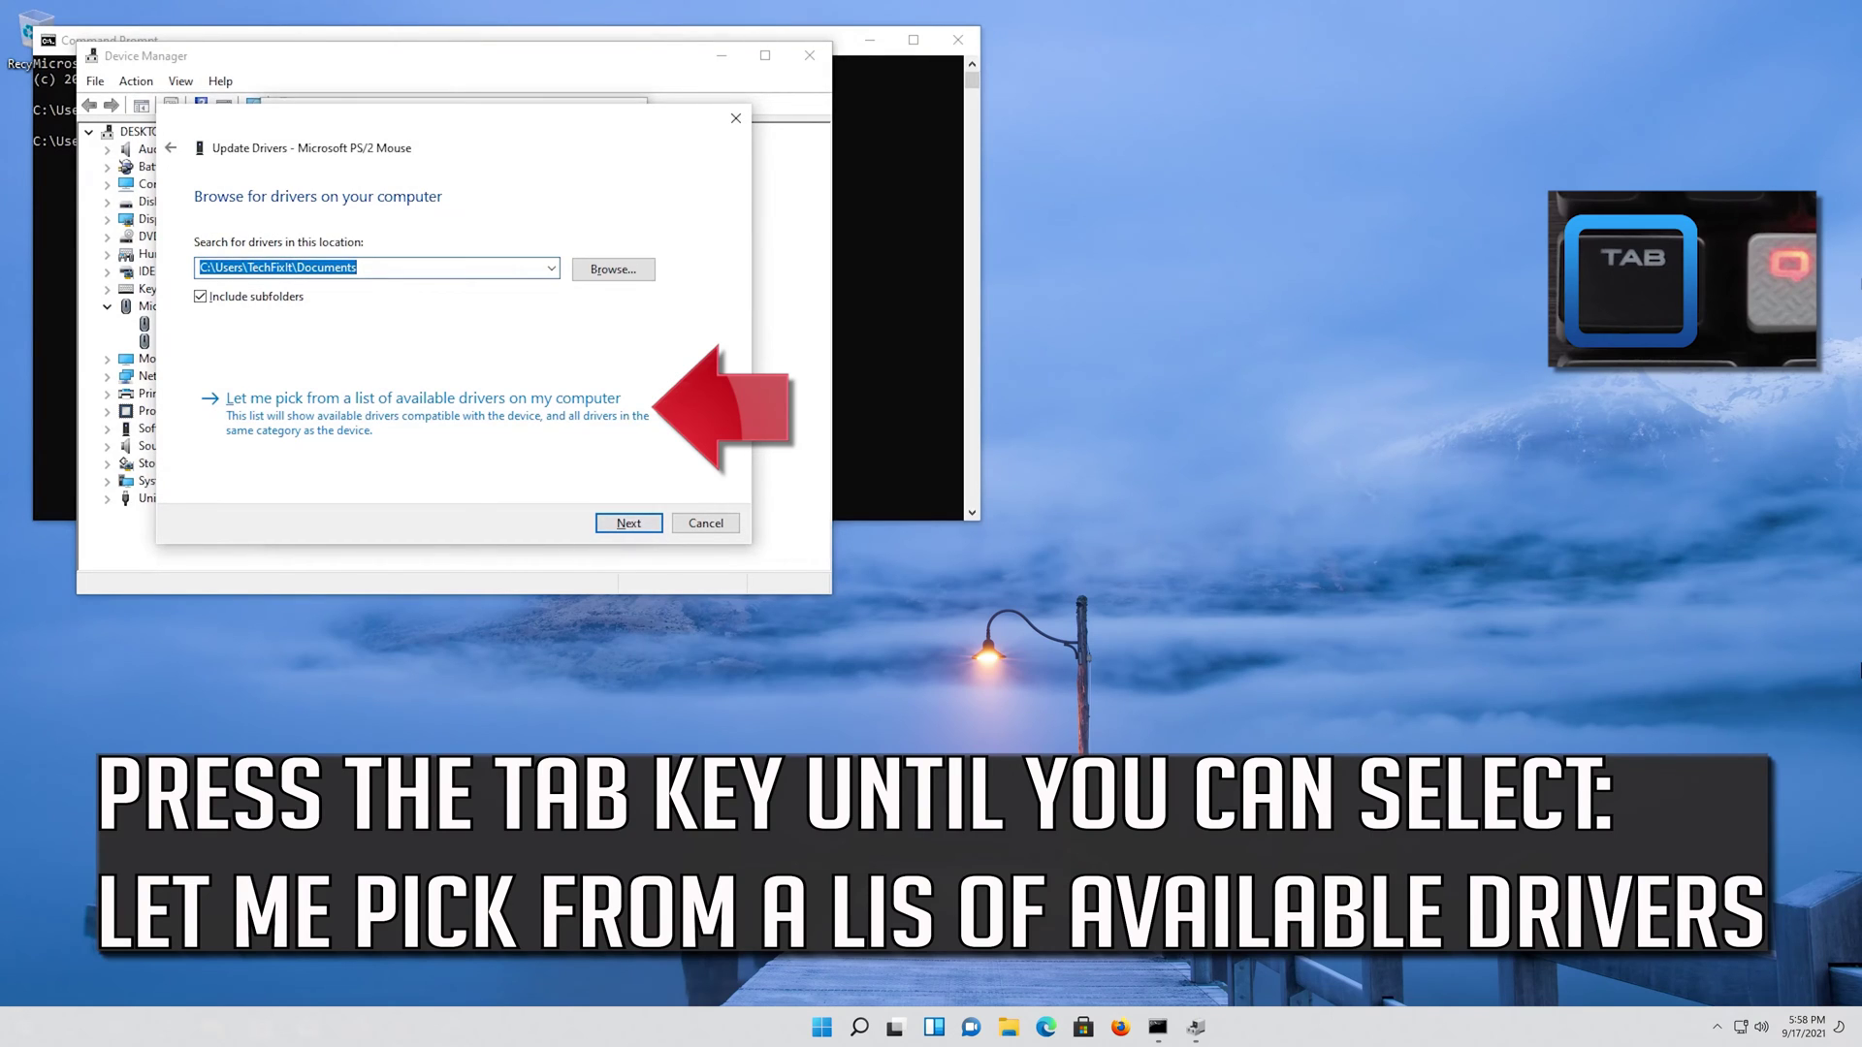
key("Tab")
key("Tab")
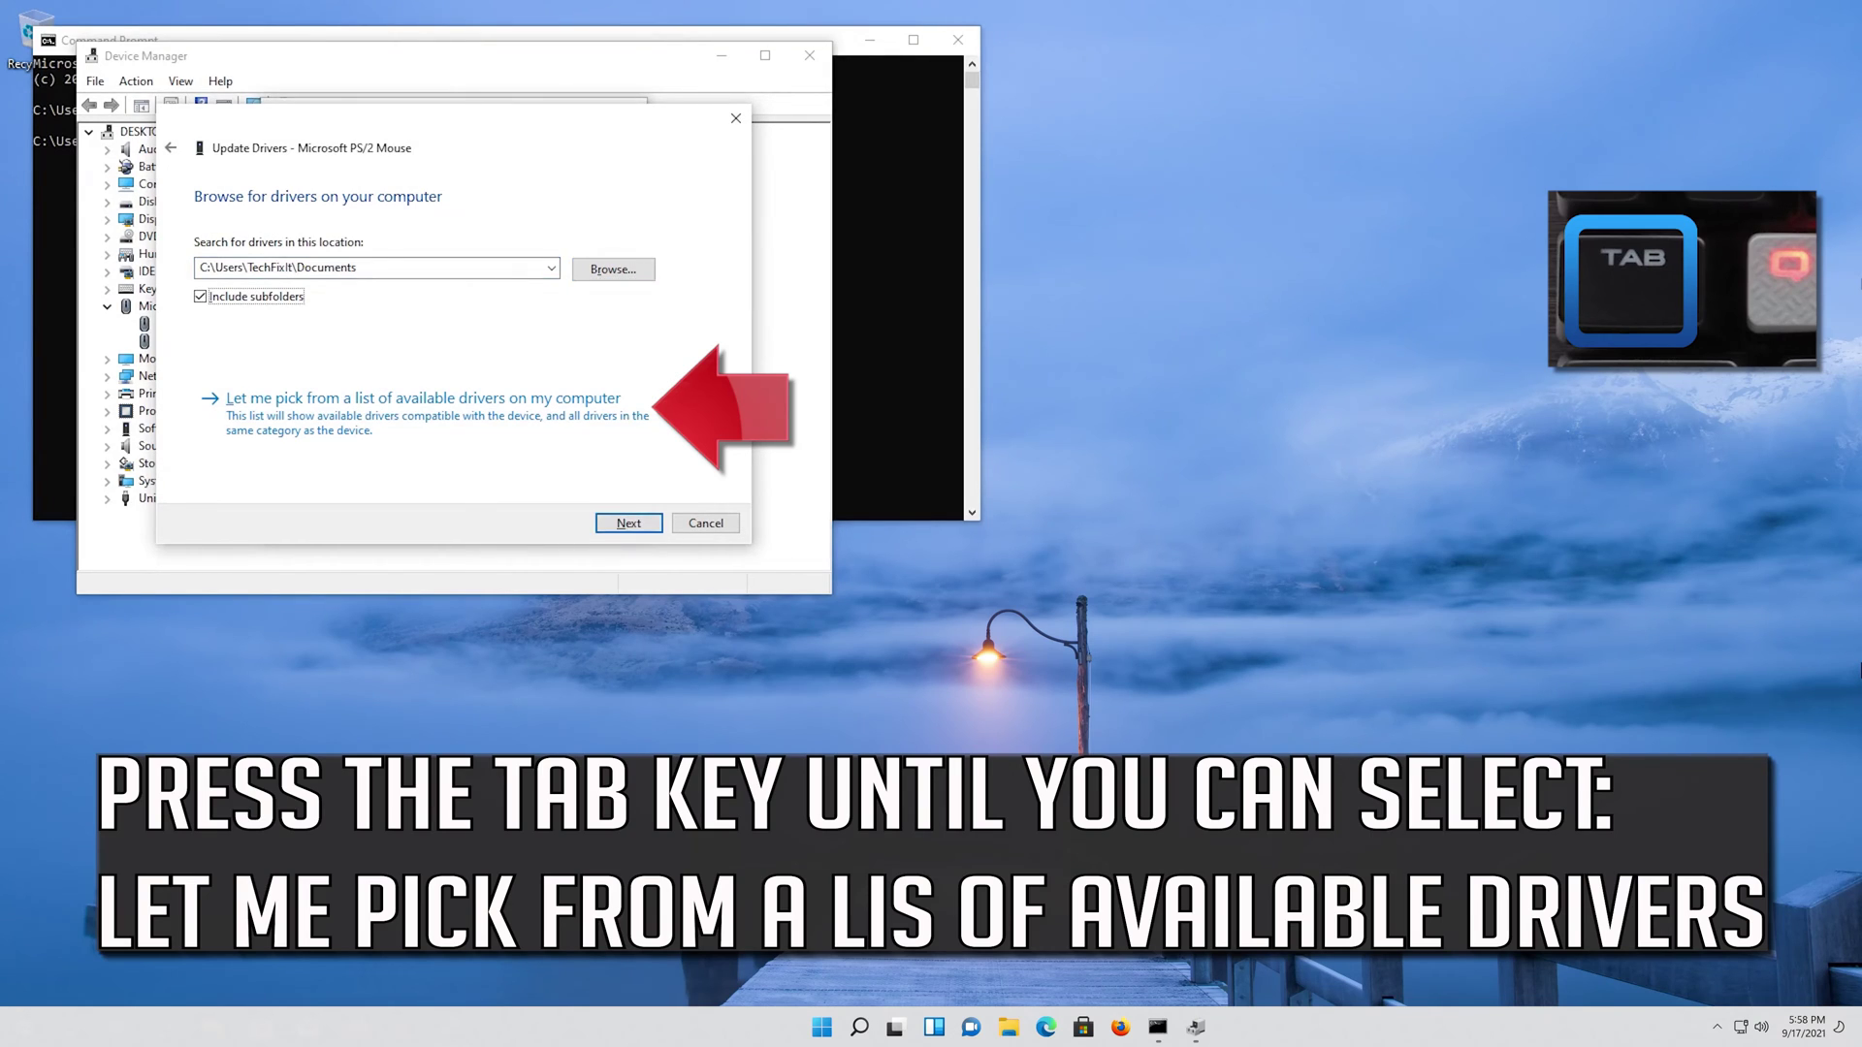
key("Tab")
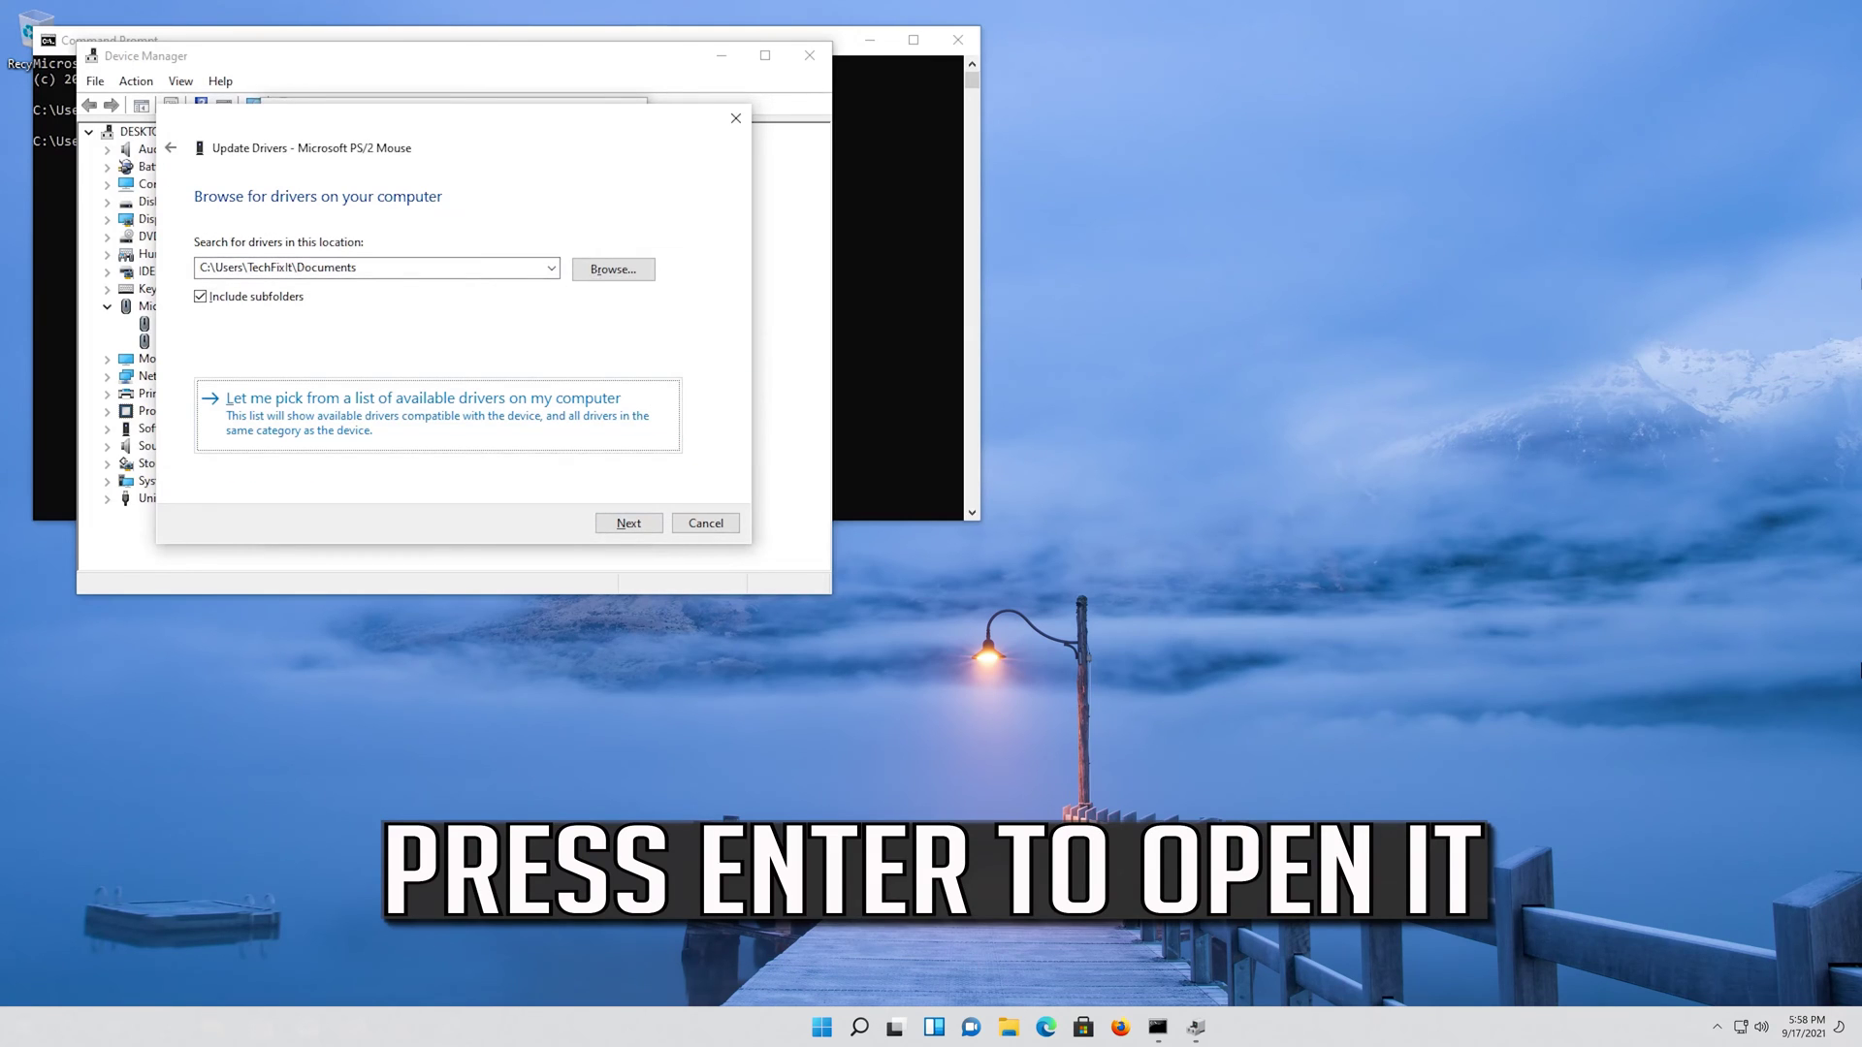
Step: Pick Microsoft PS/2 Mouse from the compatible models list and install it
key("Return")
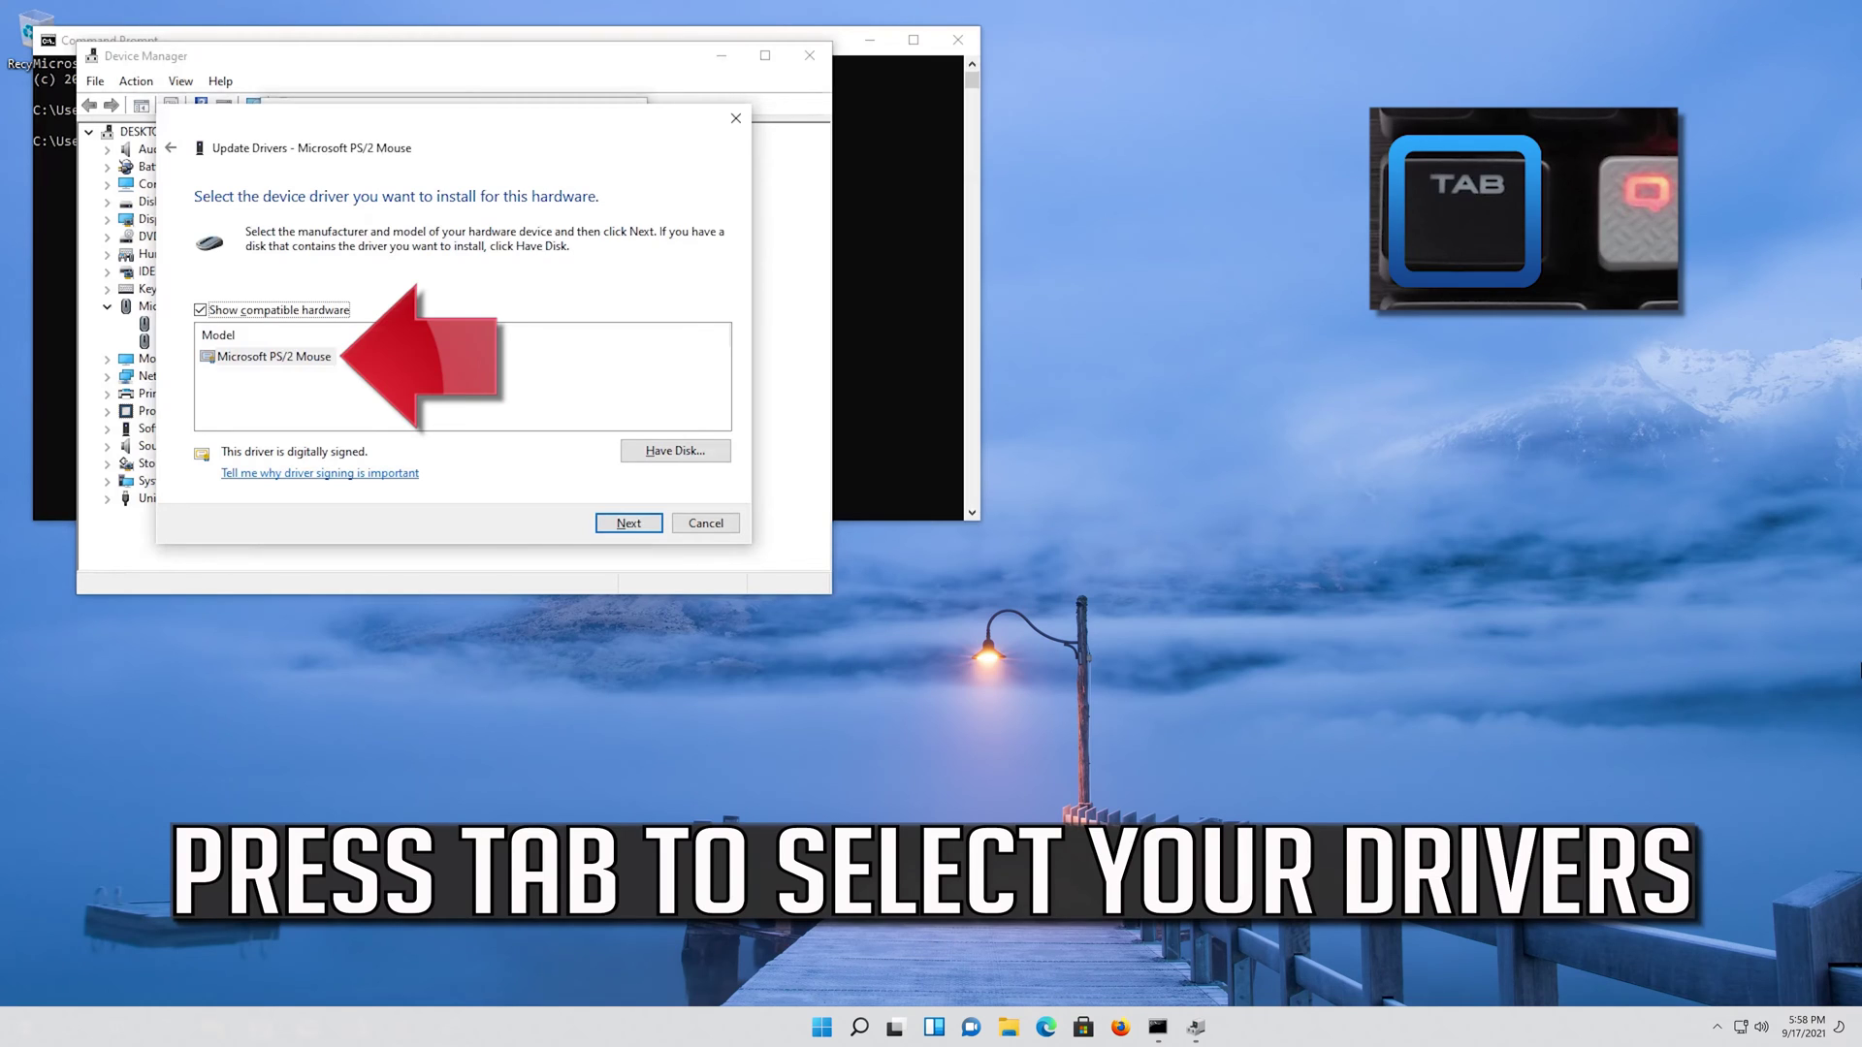
key("Tab")
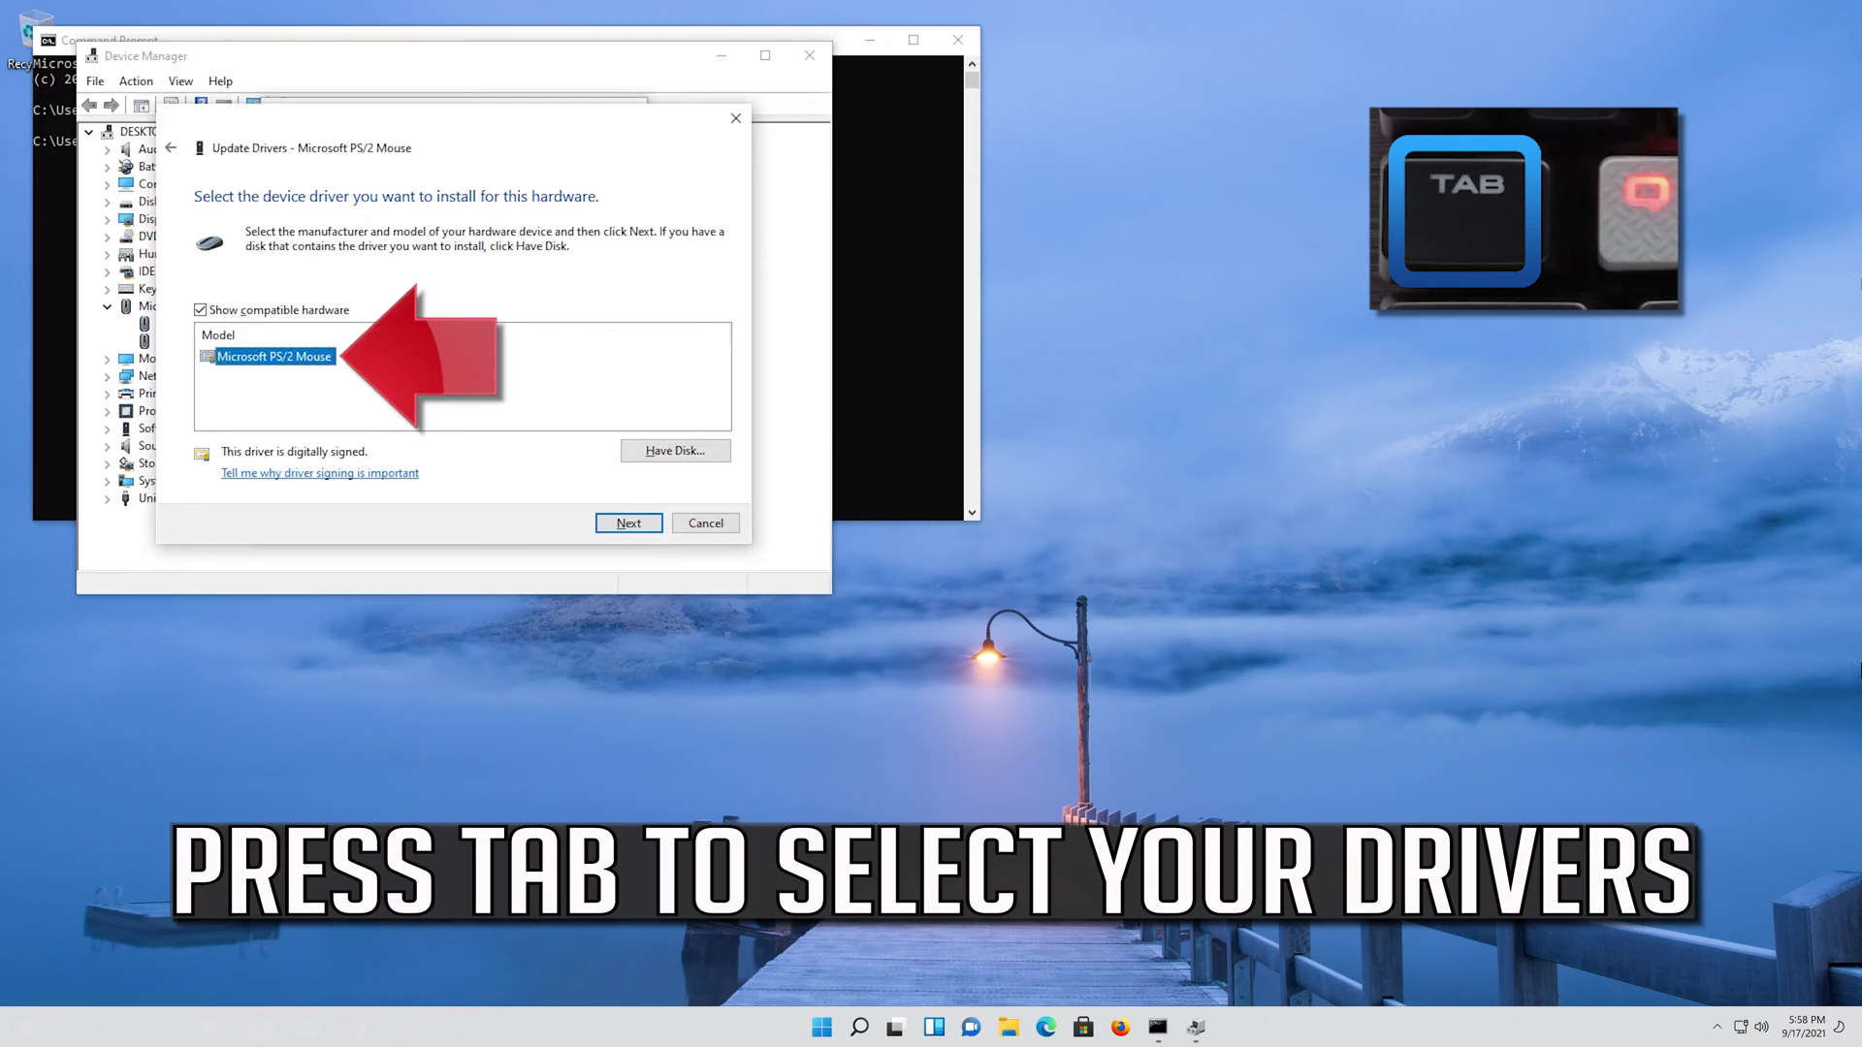
key("Tab")
key("Tab")
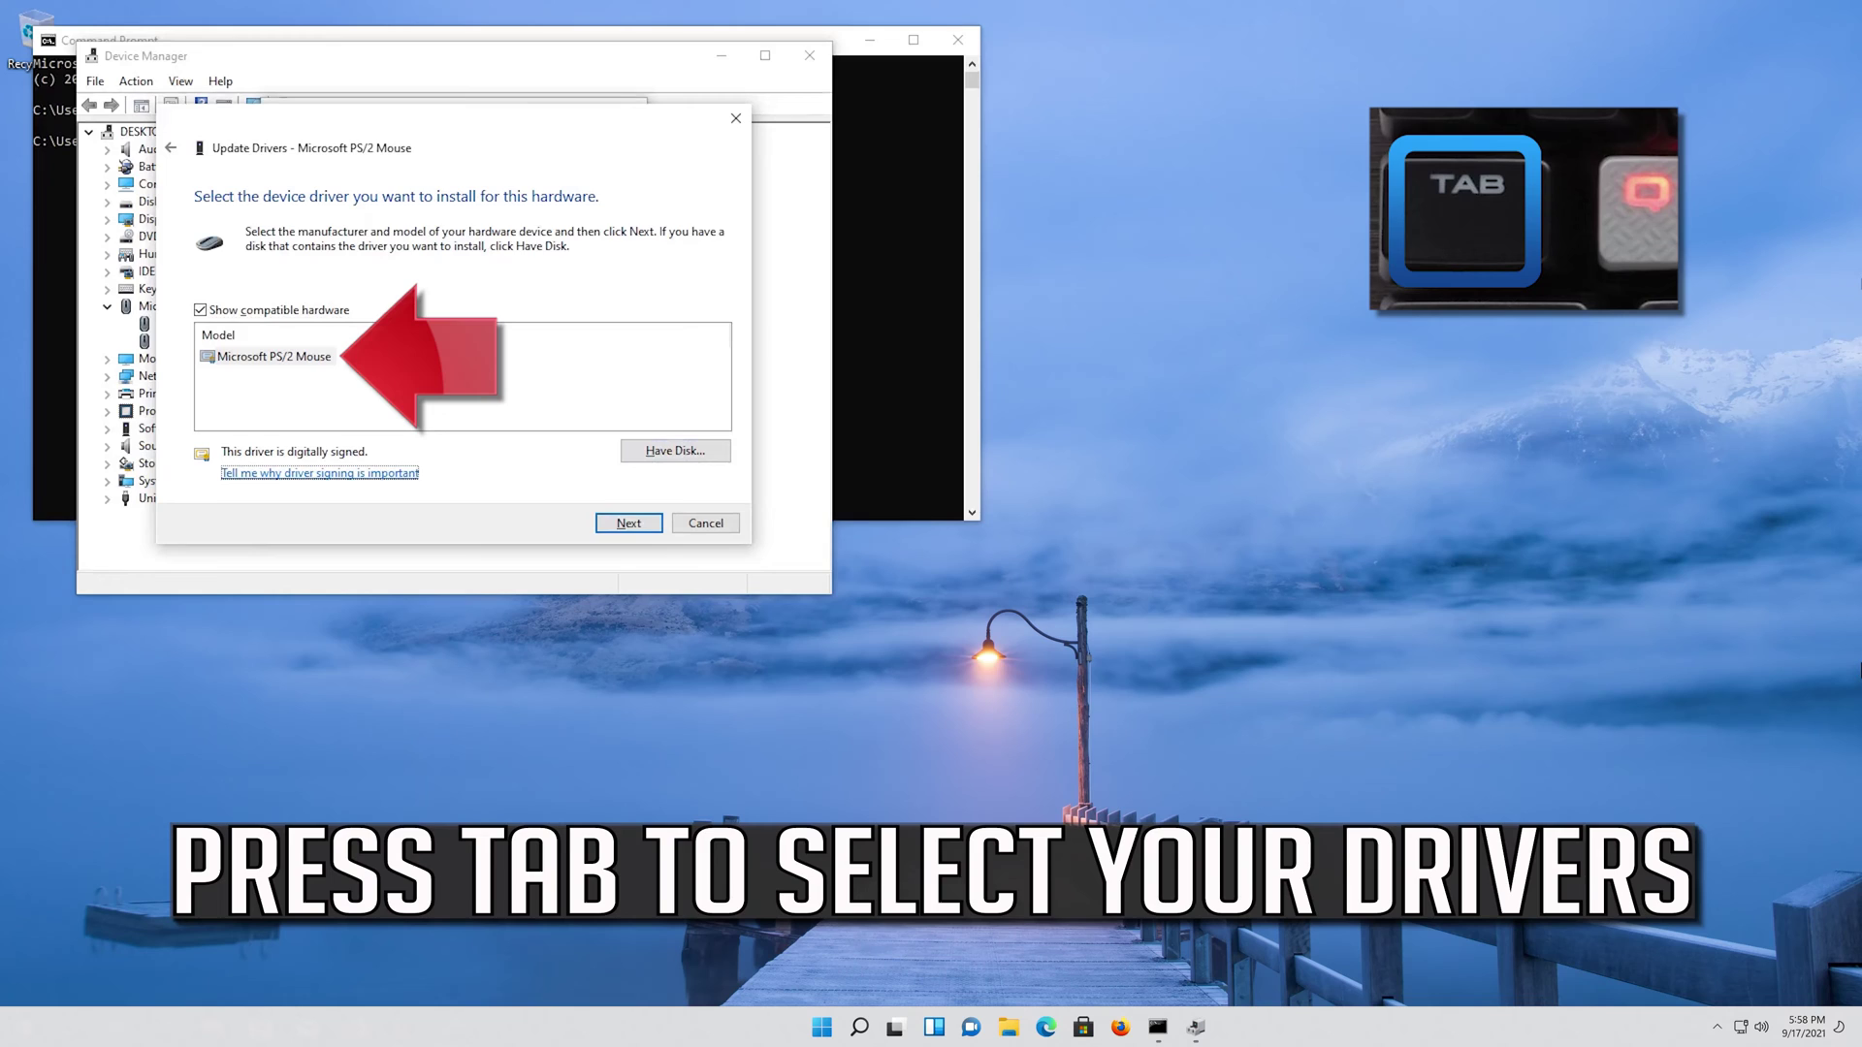
key("Tab")
key("Tab")
key("Tab")
key("Tab")
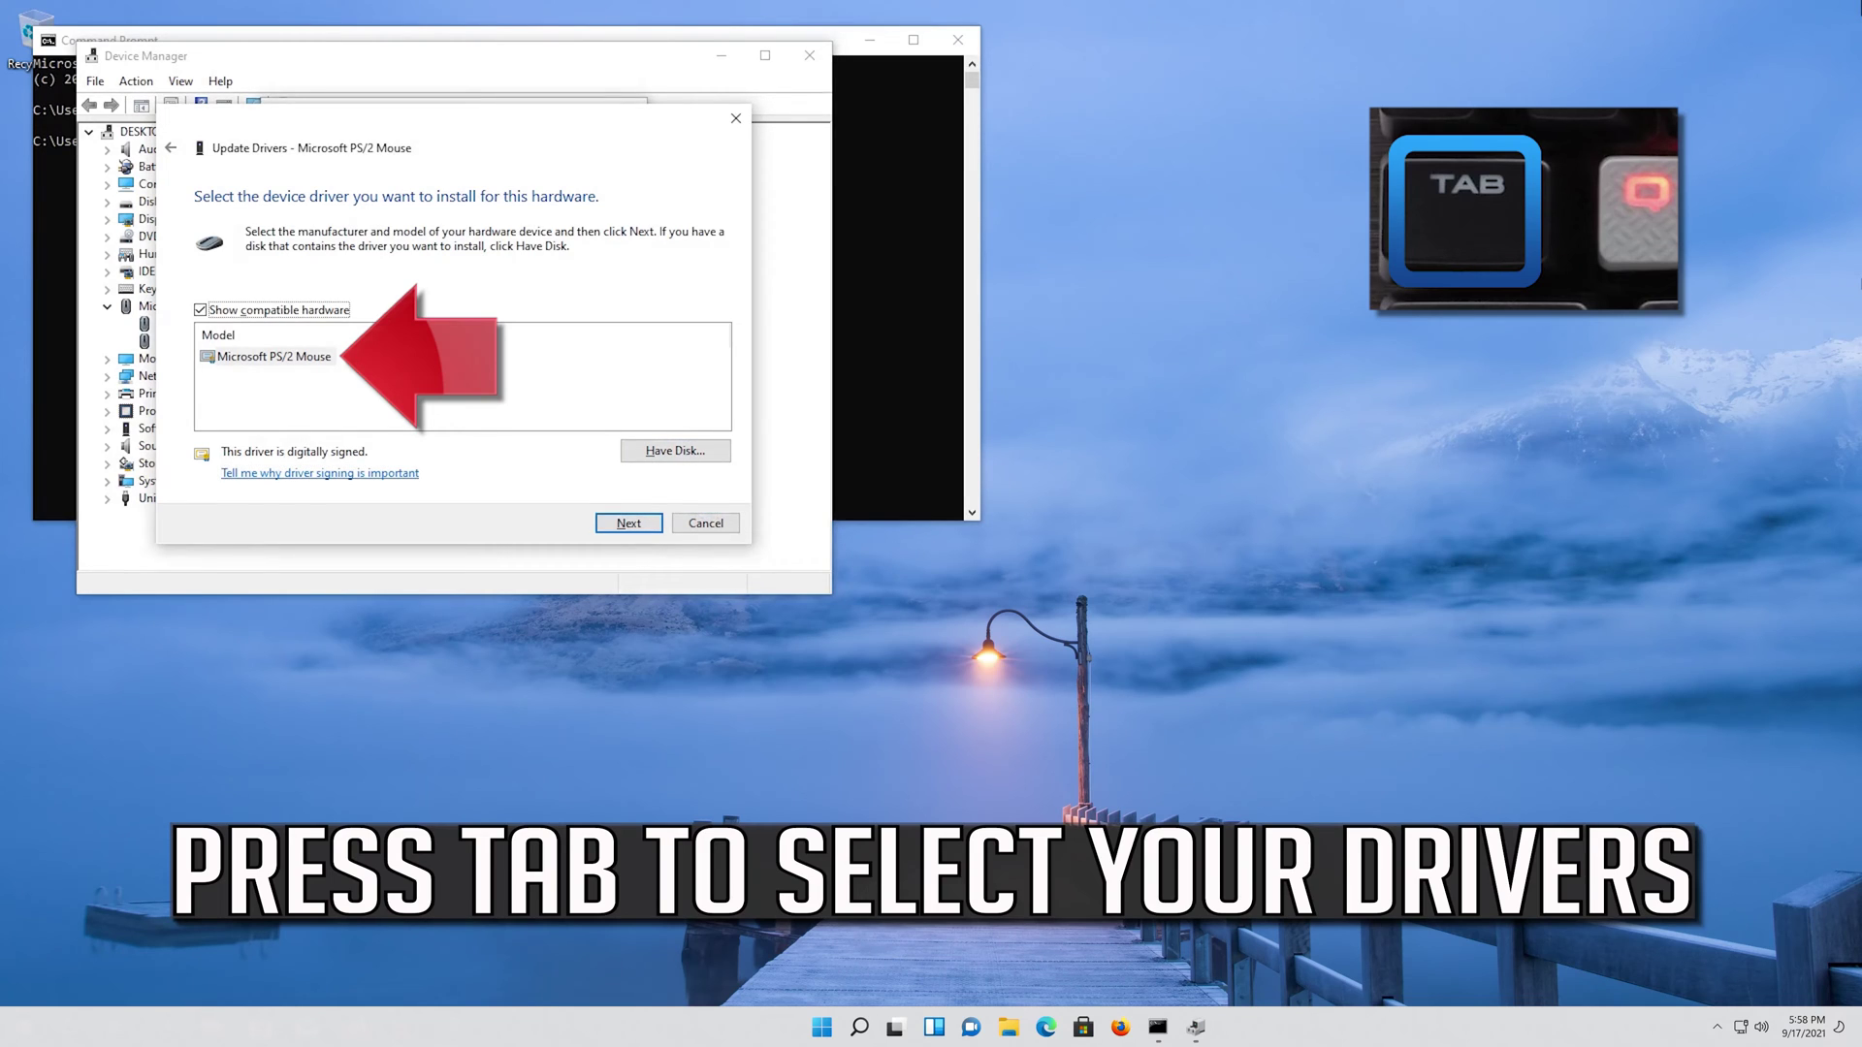
key("Tab")
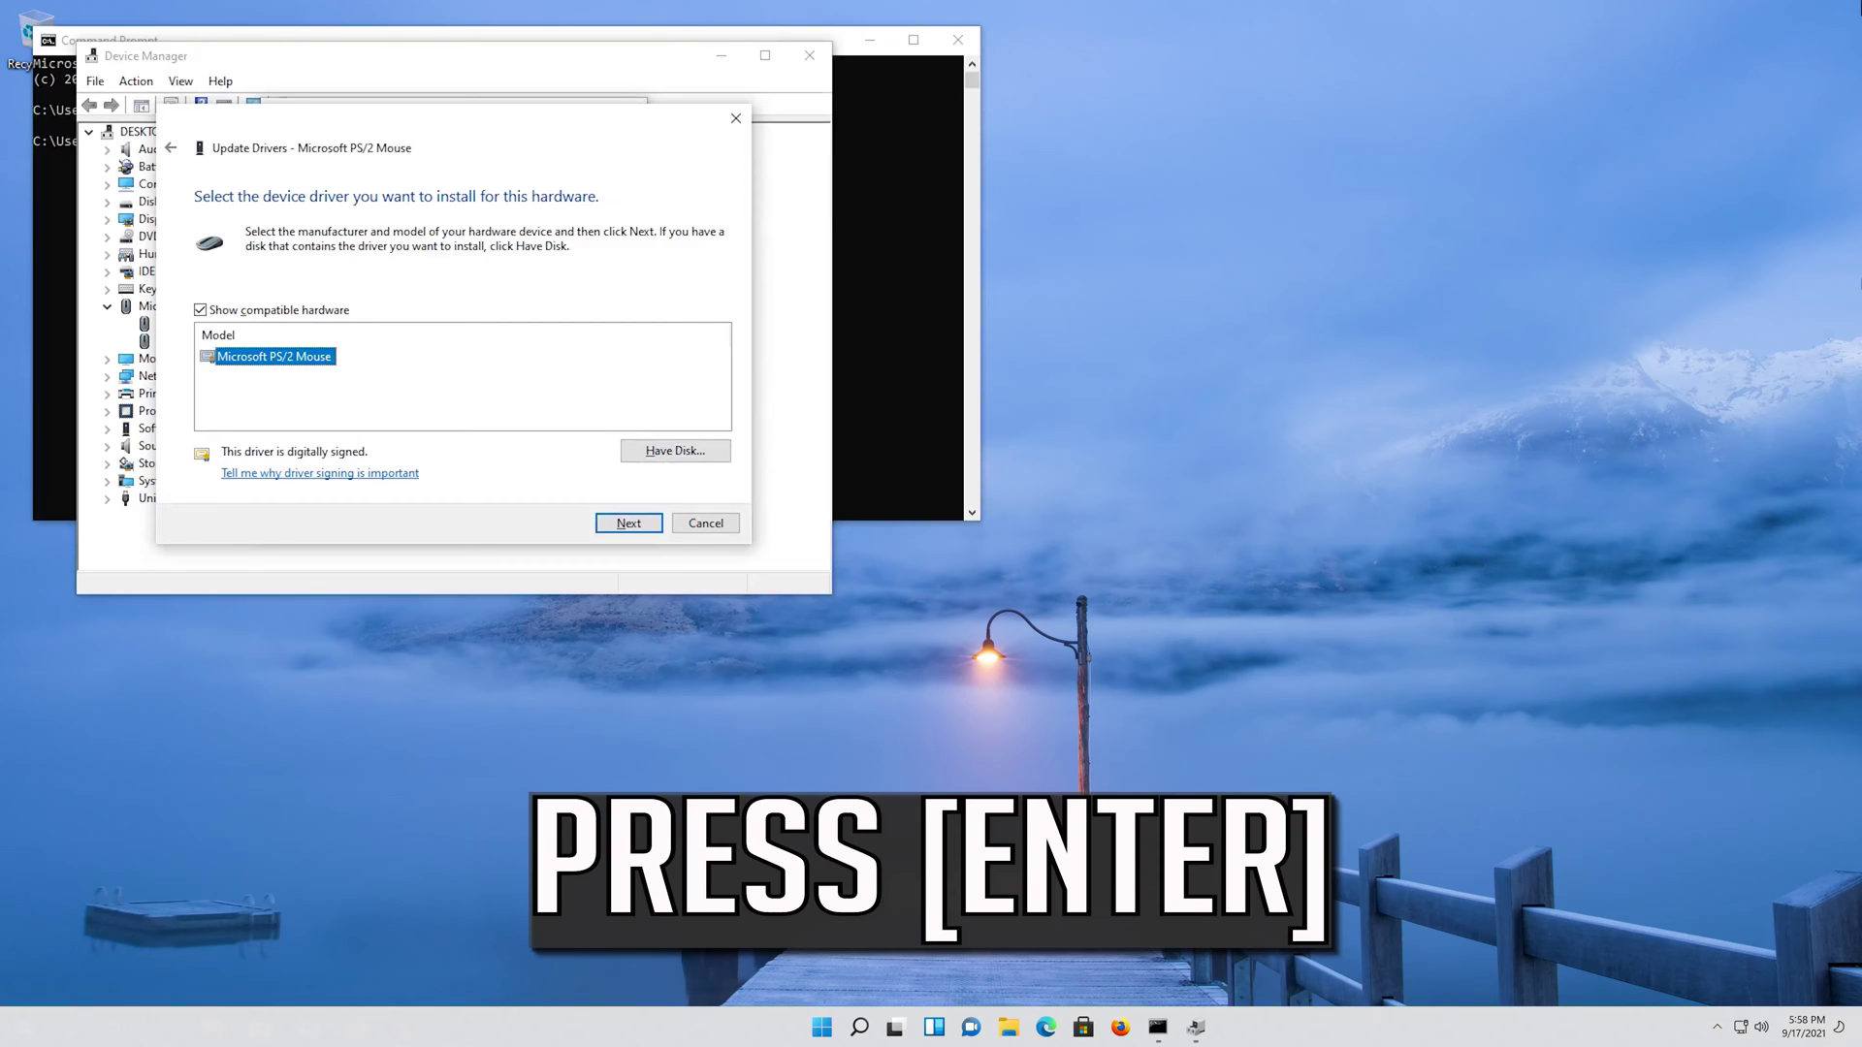
key("Return")
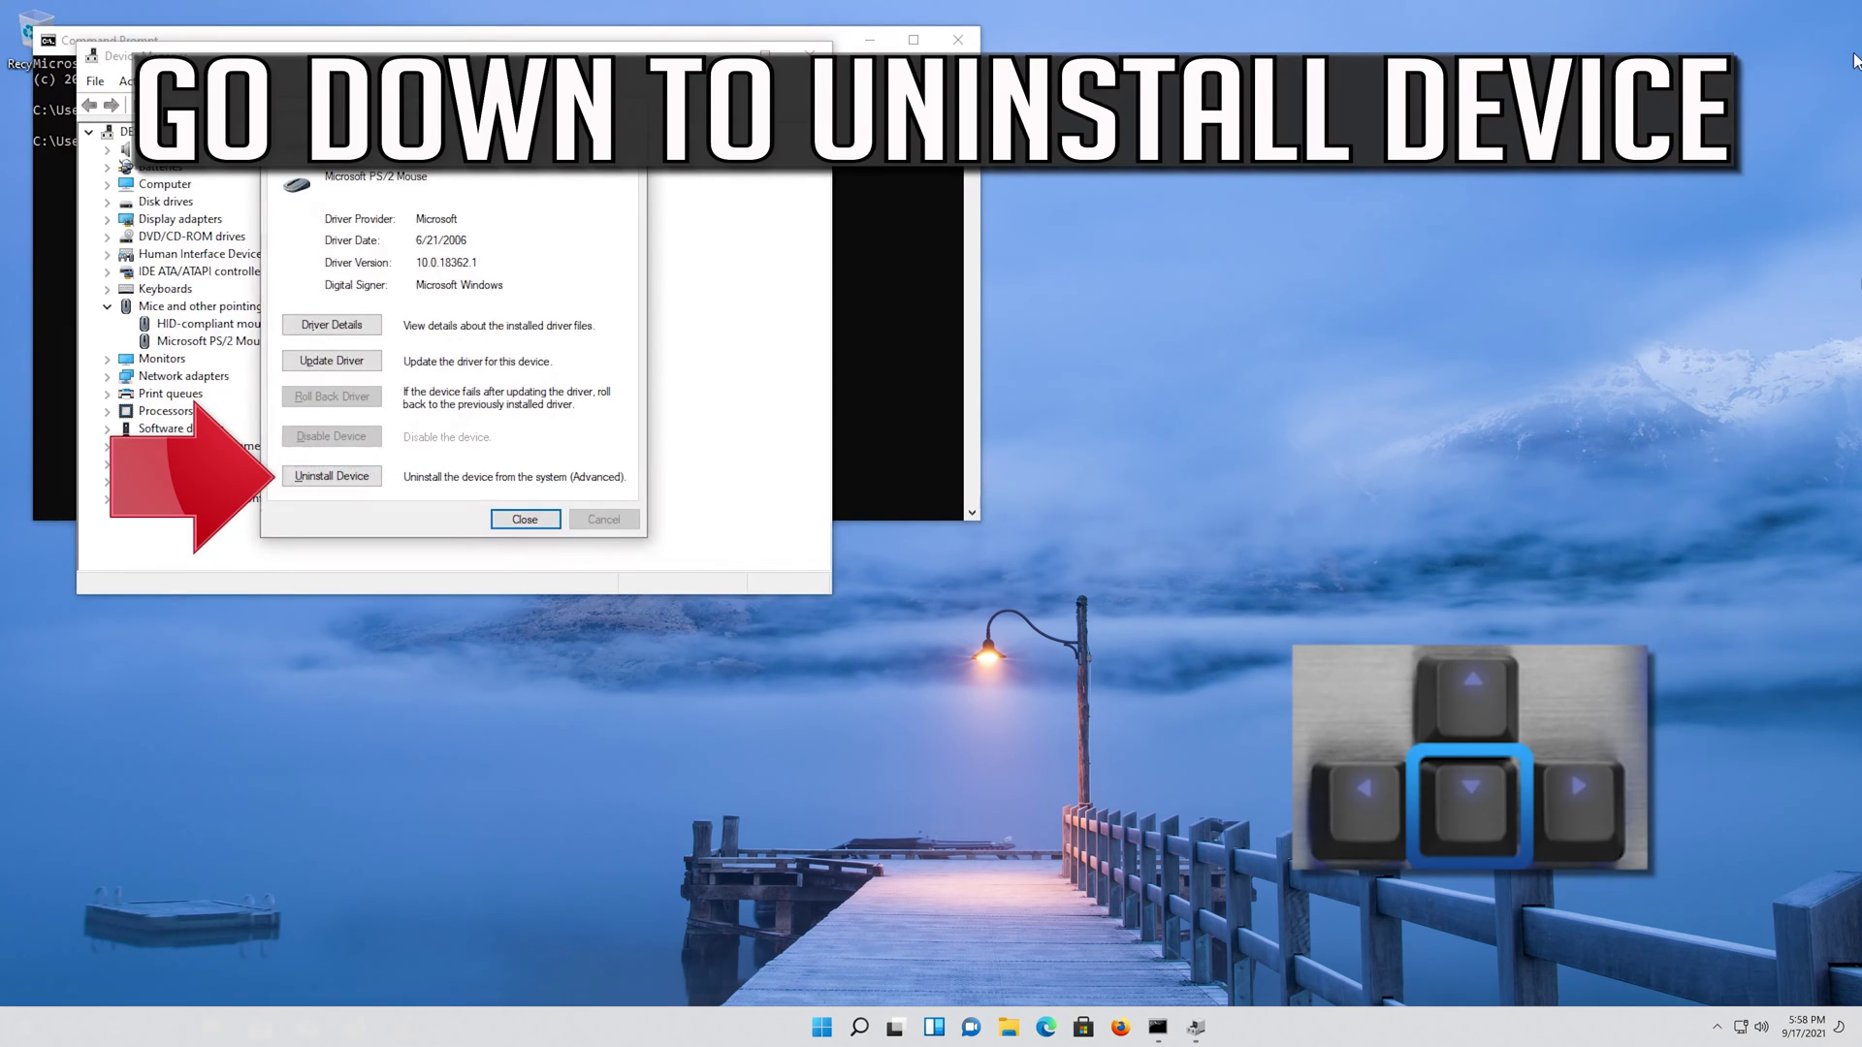
Step: Uninstall the Microsoft PS/2 Mouse device and confirm the removal
key("Down")
key("Down")
key("Down")
key("Return")
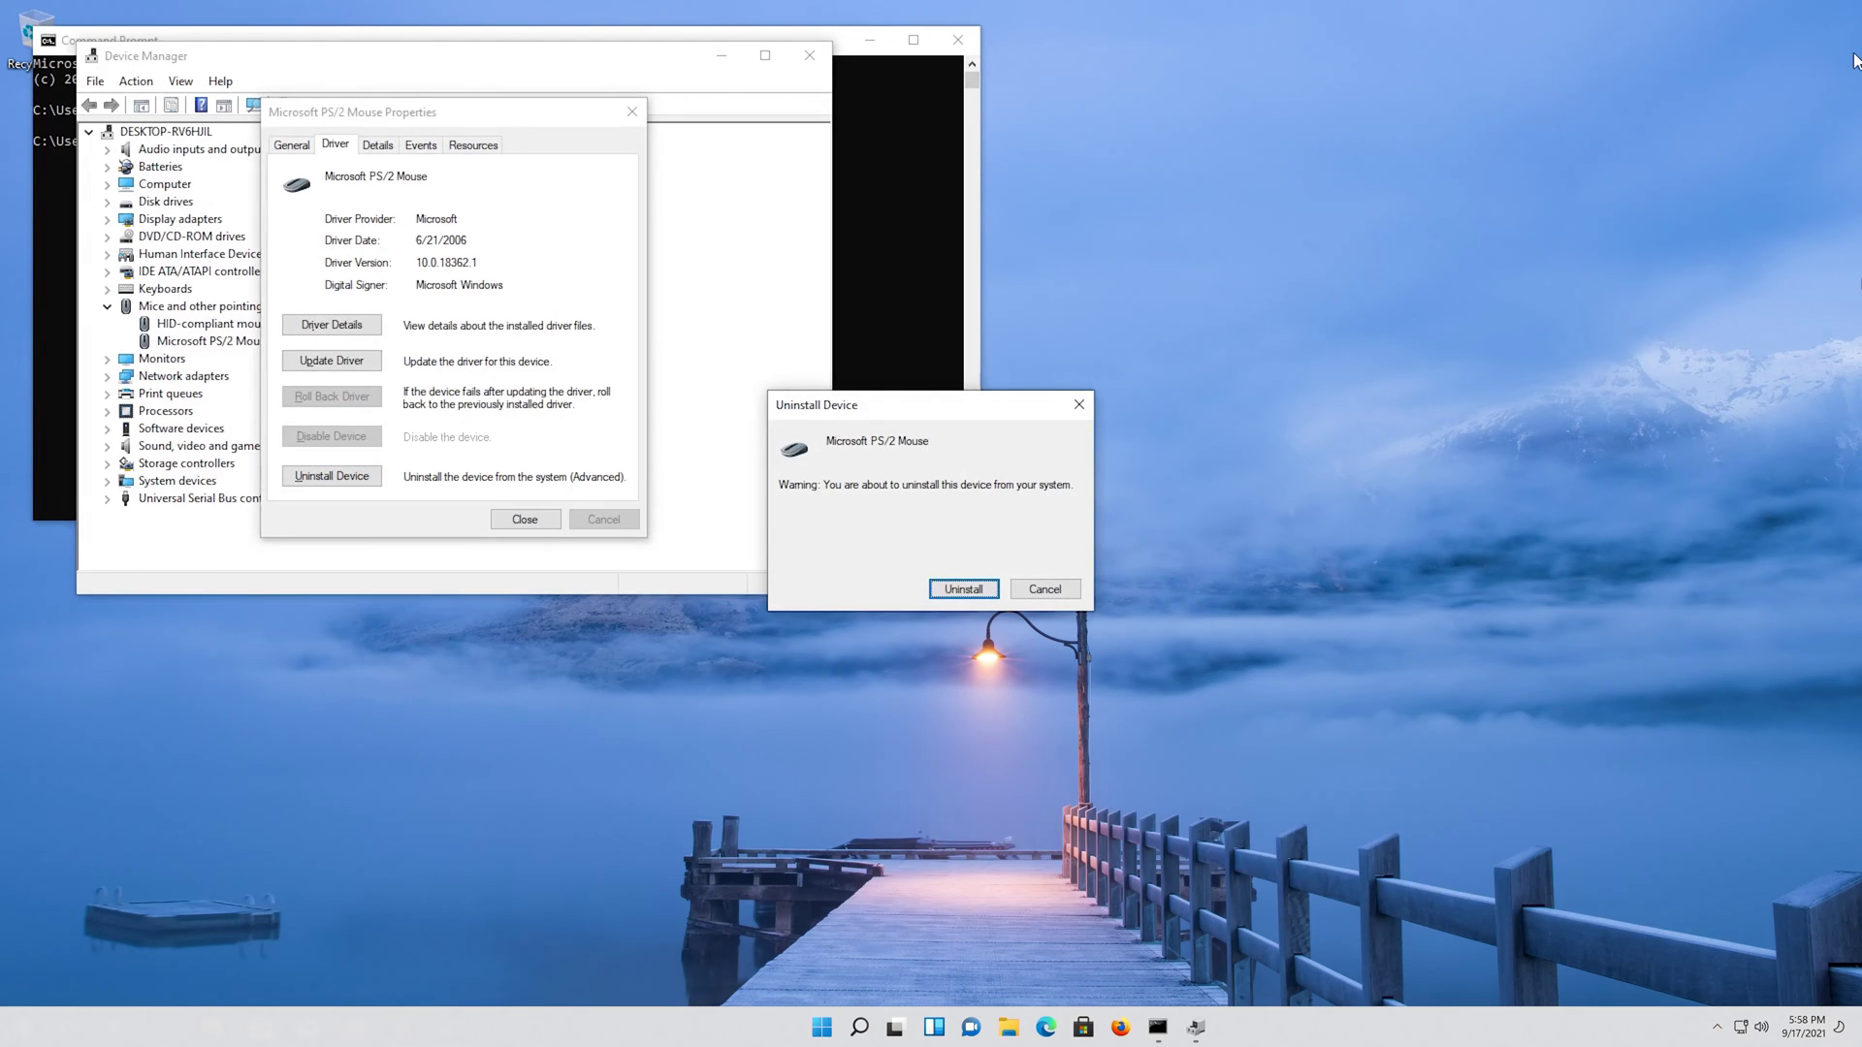
key("Return")
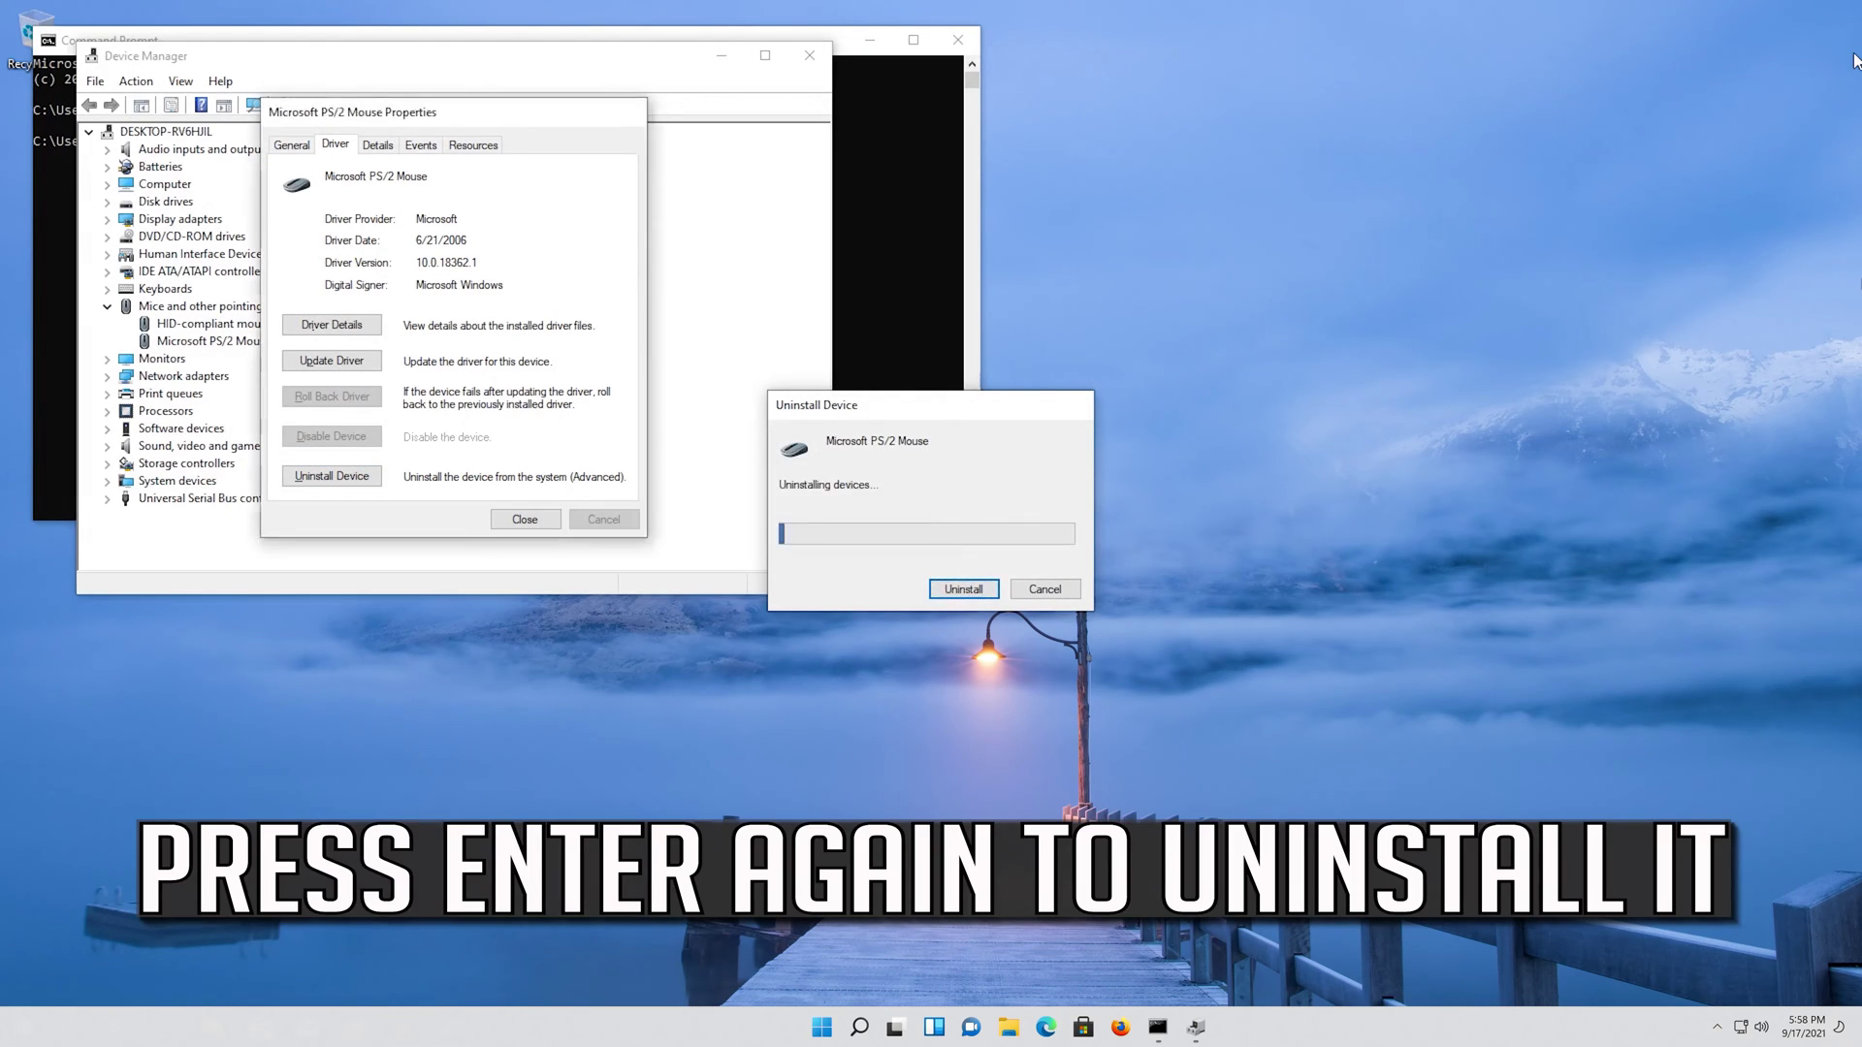